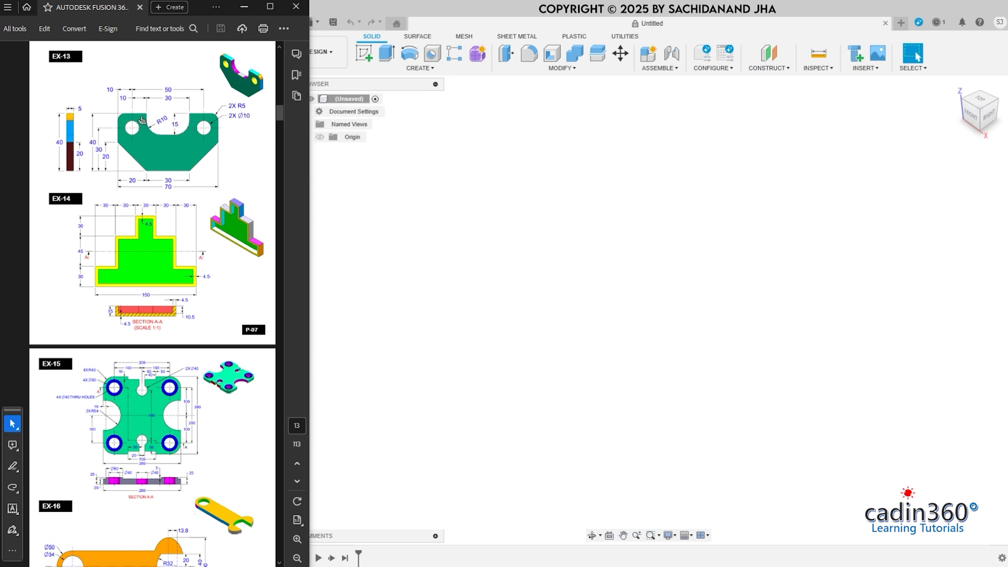
Step: Start a new sketch on the front (XZ) plane for the EX-13 plate
scroll(132, 127, "up", 2, "ctrl")
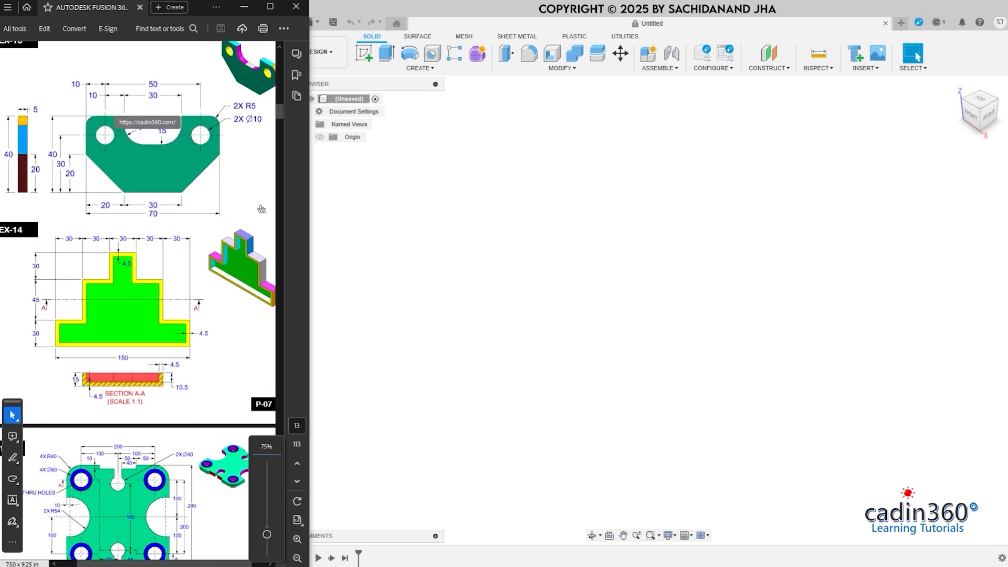
scroll(264, 206, "up", 3)
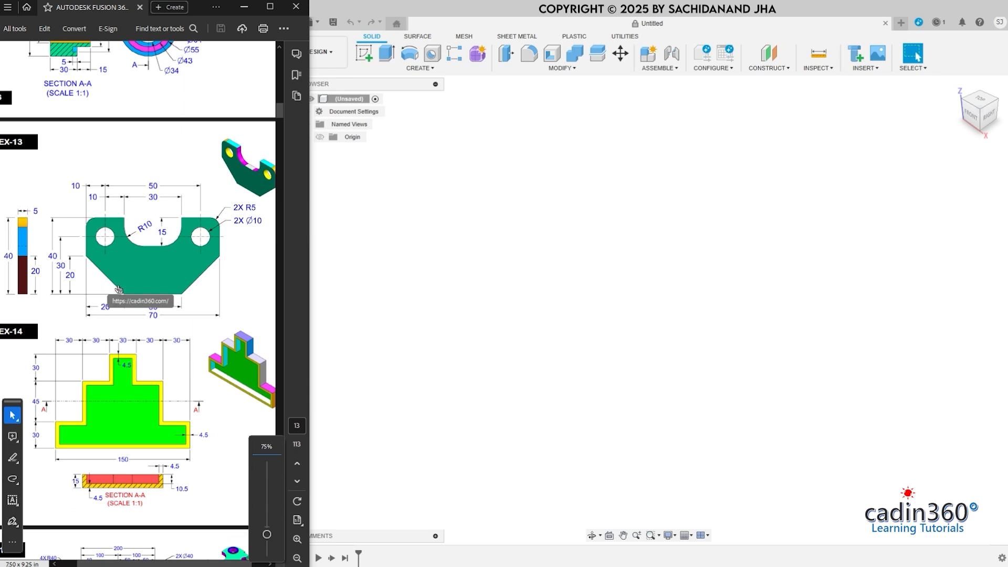
scroll(109, 287, "down", 1, "ctrl")
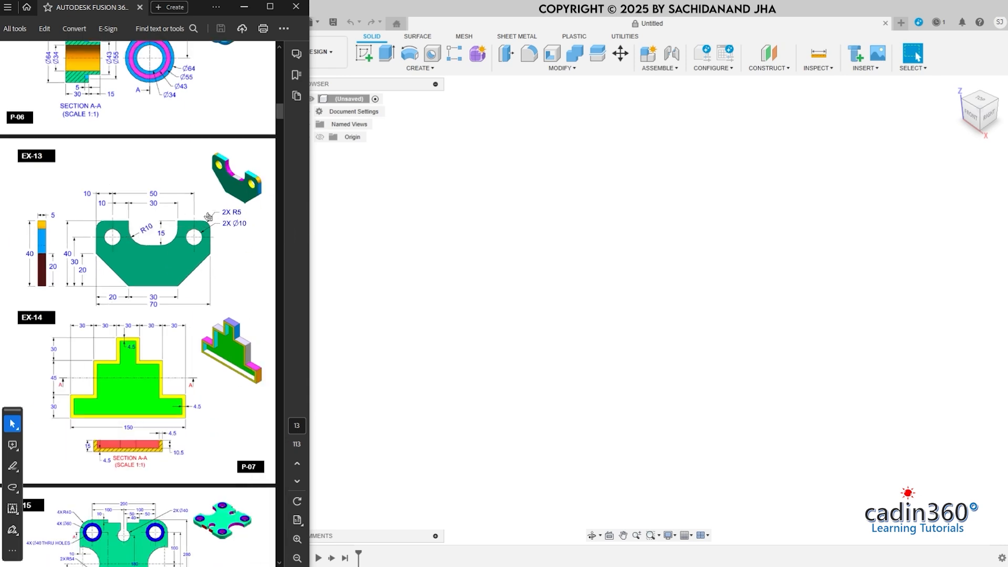
left_click(365, 54)
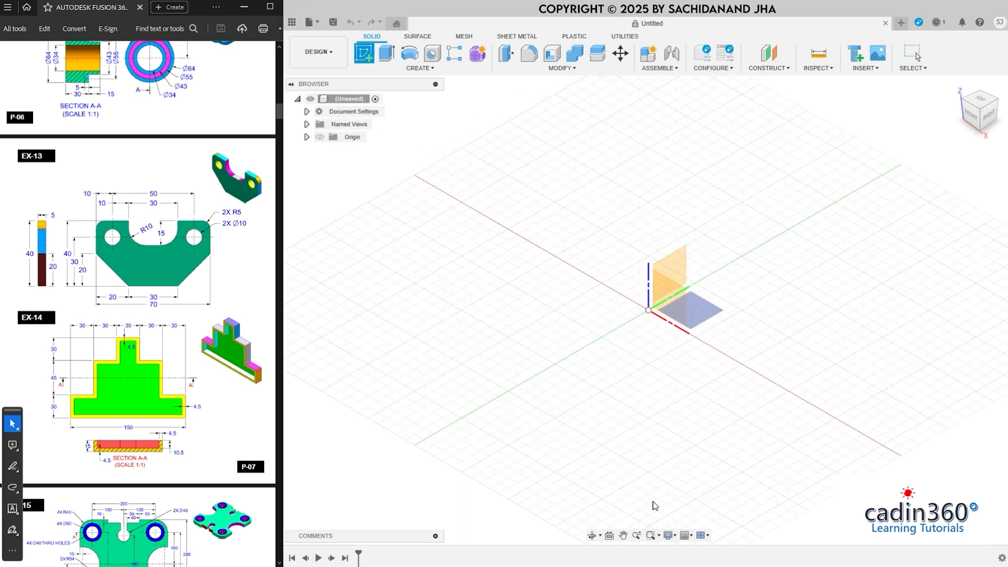
left_click(667, 286)
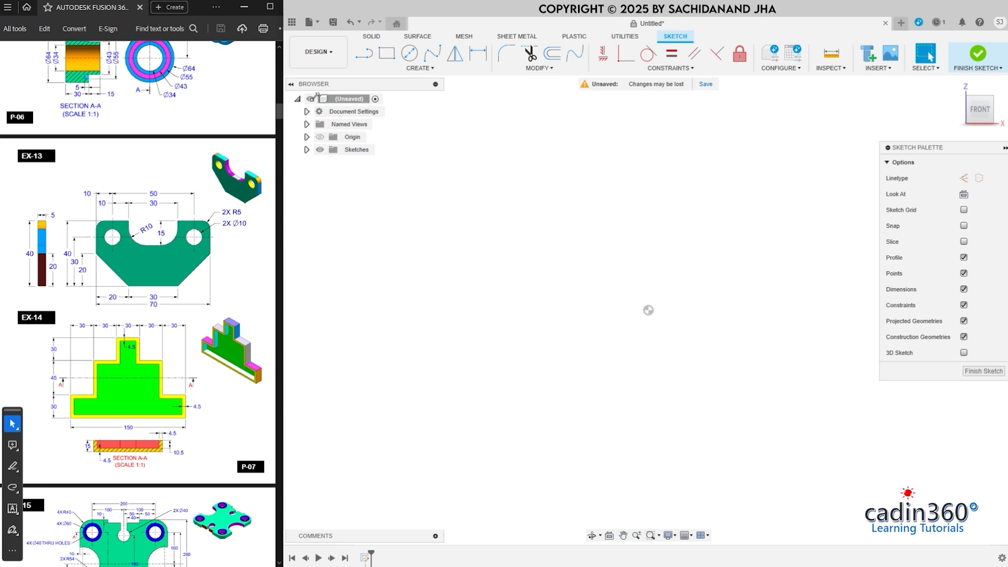
Step: Draw a center rectangle 70 mm wide and 40 mm high, centred on the origin
left_click(387, 53)
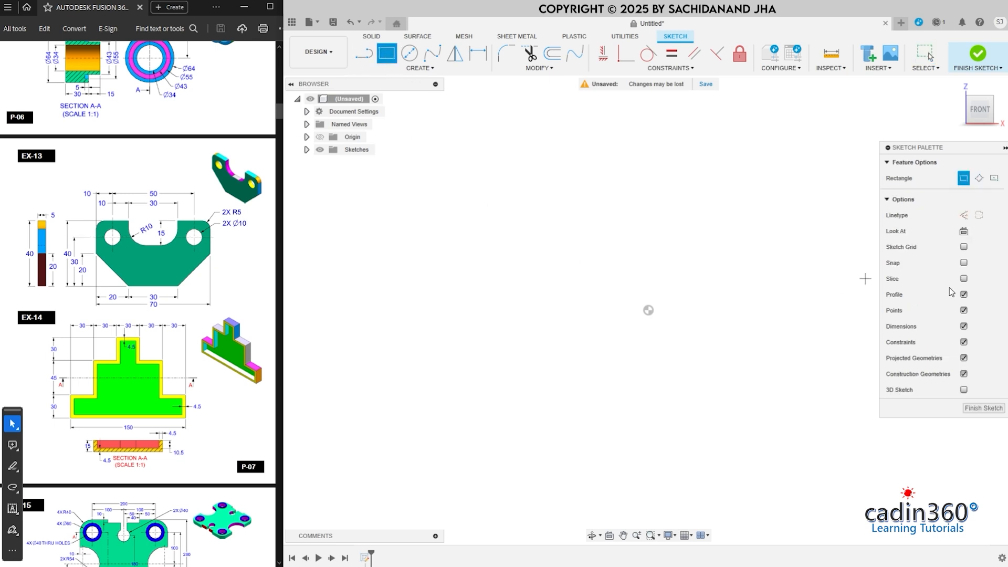
left_click(994, 178)
left_click(648, 311)
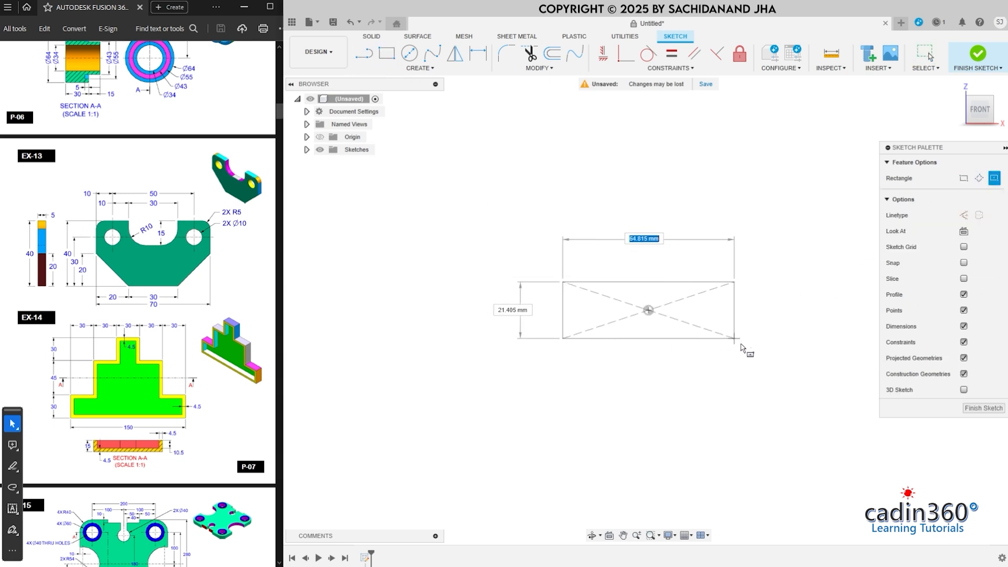
type("70")
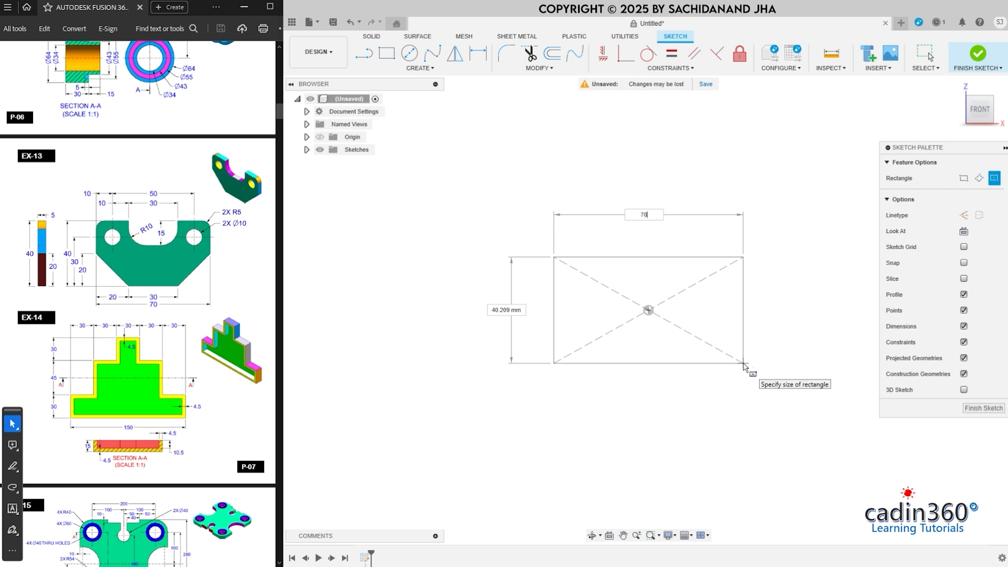
key("Tab")
type("40")
key("Return")
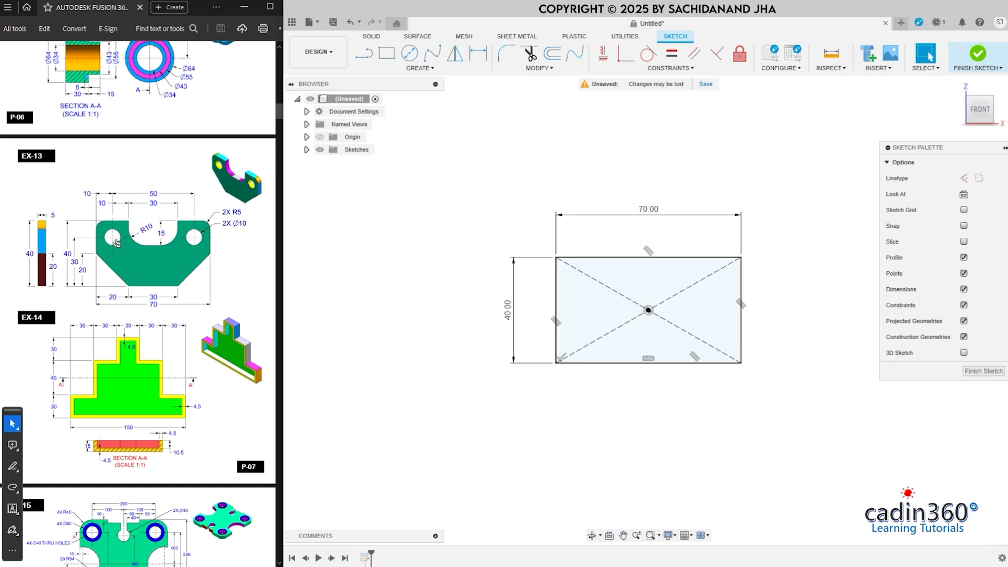
Step: Draw two 10 mm diameter circles inside the rectangle, one near each upper corner
left_click(410, 53)
left_click(569, 280)
type("10")
key("Return")
key("Escape")
left_click(410, 53)
left_click(722, 281)
type("10")
key("Return")
key("Escape")
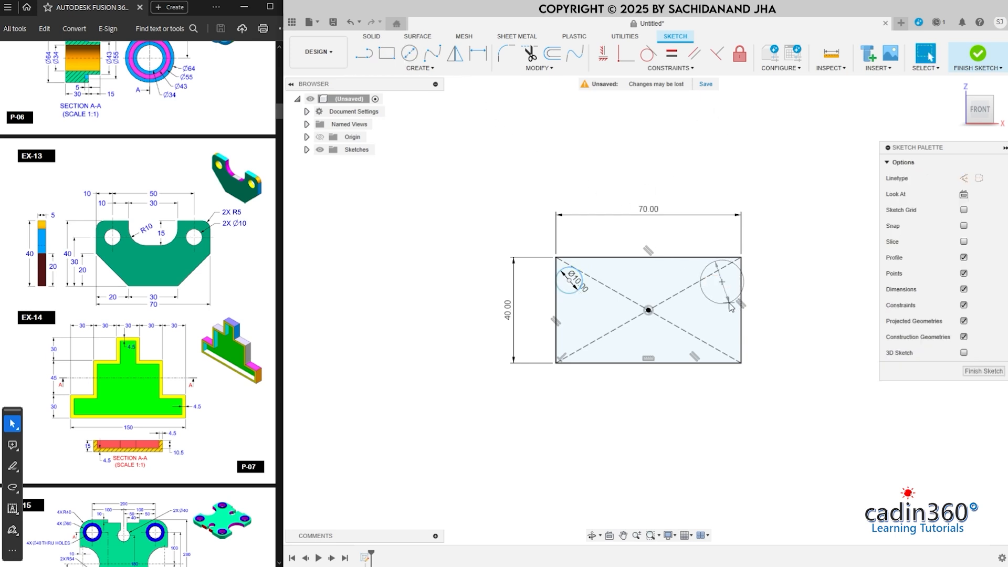
Step: Dimension the horizontal distance between the two circle centres as 50 mm
left_click(478, 53)
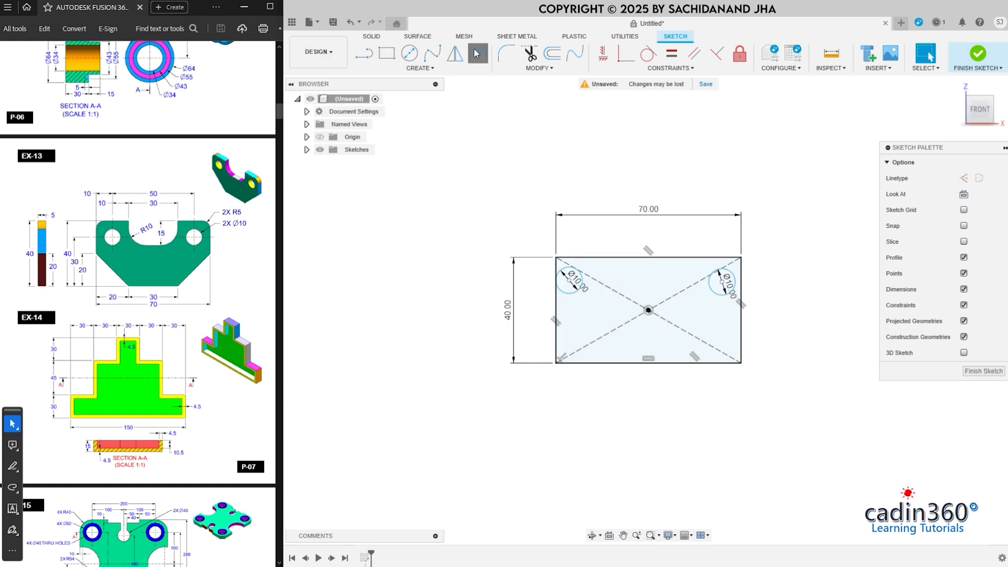
left_click(569, 282)
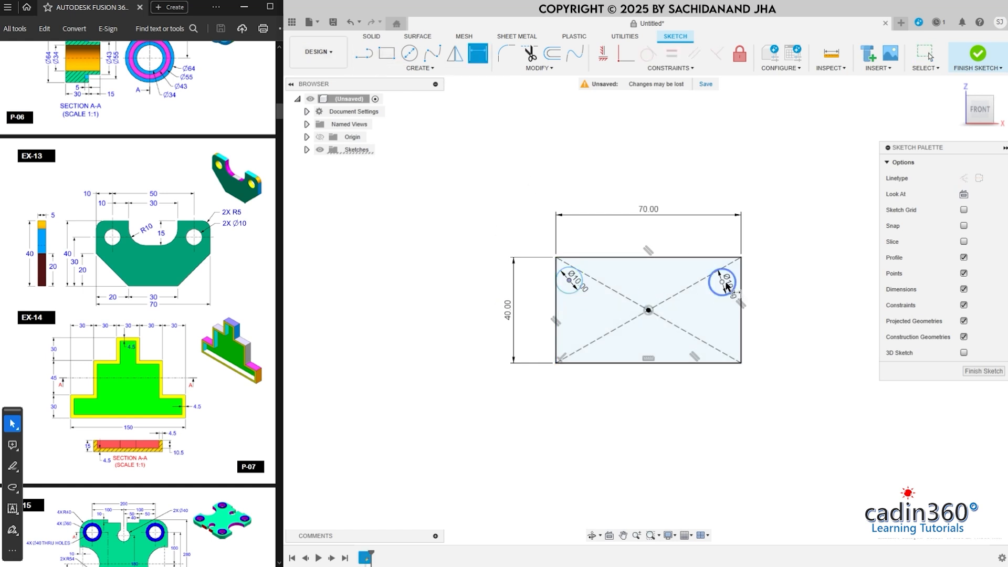
left_click(723, 282)
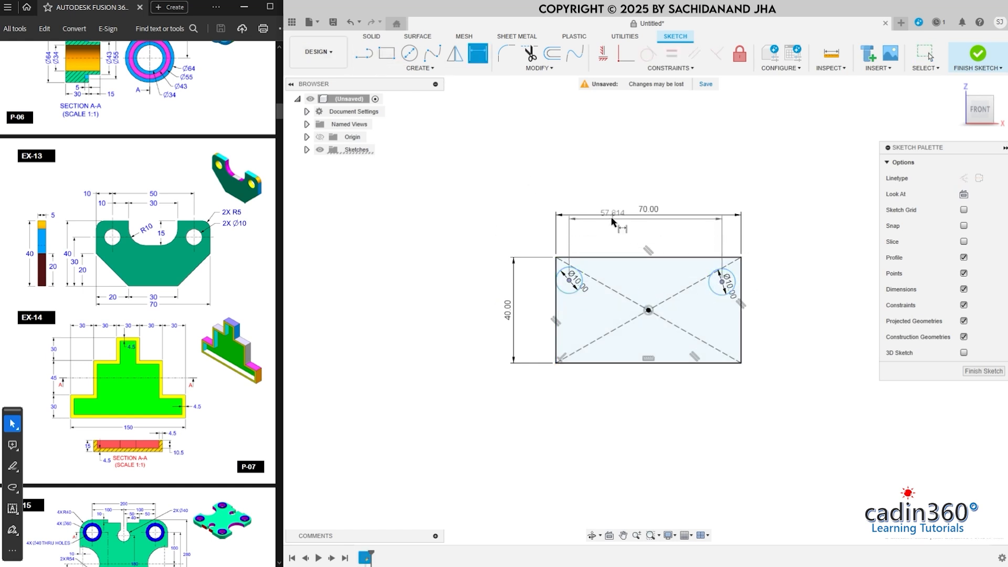
left_click(649, 231)
type("50")
key("Return")
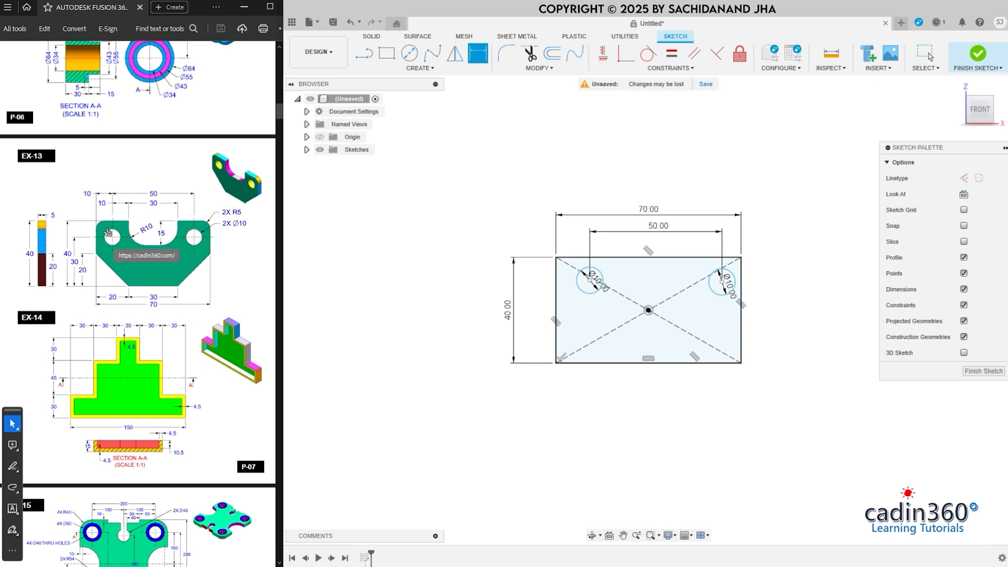
Step: Dimension the left circle's centre 10 mm from the rectangle's left edge
left_click(590, 283)
left_click(556, 267)
left_click(573, 165)
type("10")
key("Return")
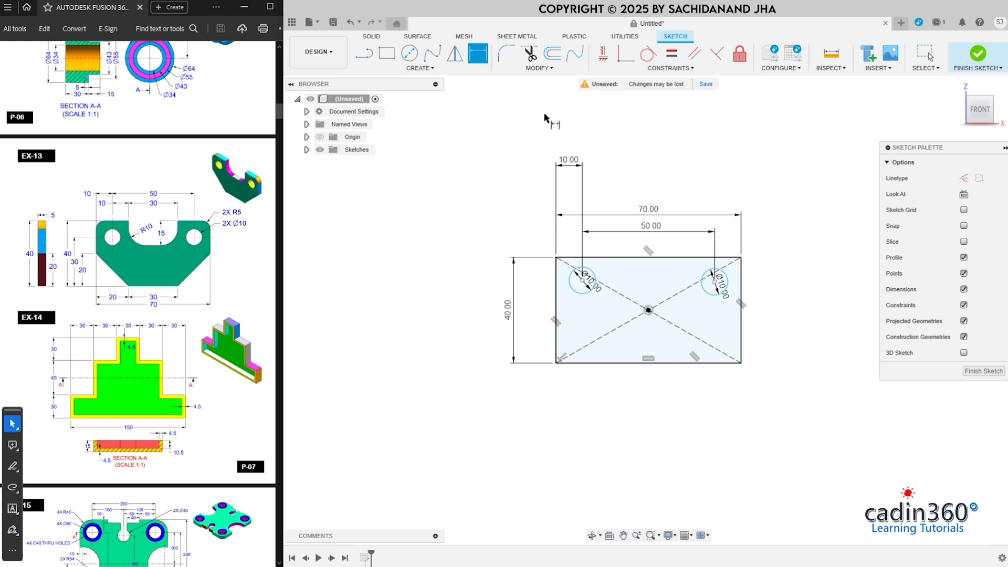
Step: Dimension both circle centres 30 mm above the rectangle's bottom edge
left_click(612, 363)
left_click(582, 280)
left_click(532, 300)
type("30")
key("Return")
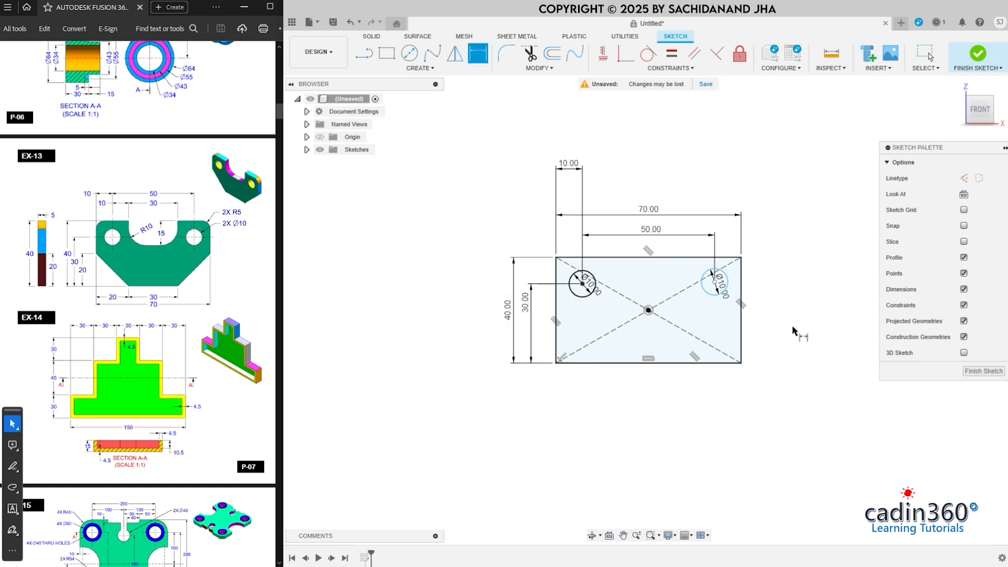
left_click(722, 363)
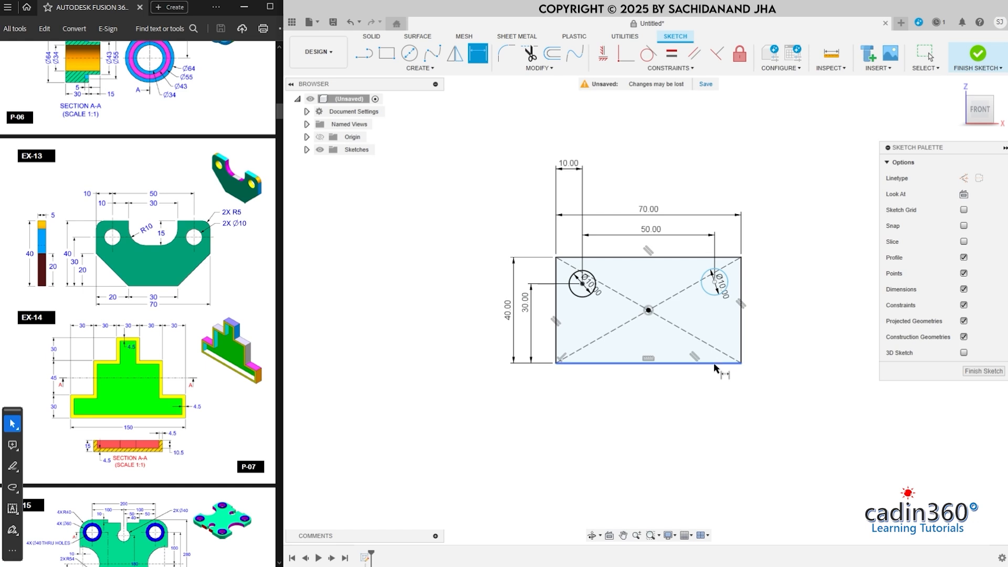
left_click(715, 282)
left_click(797, 307)
type("30")
key("Return")
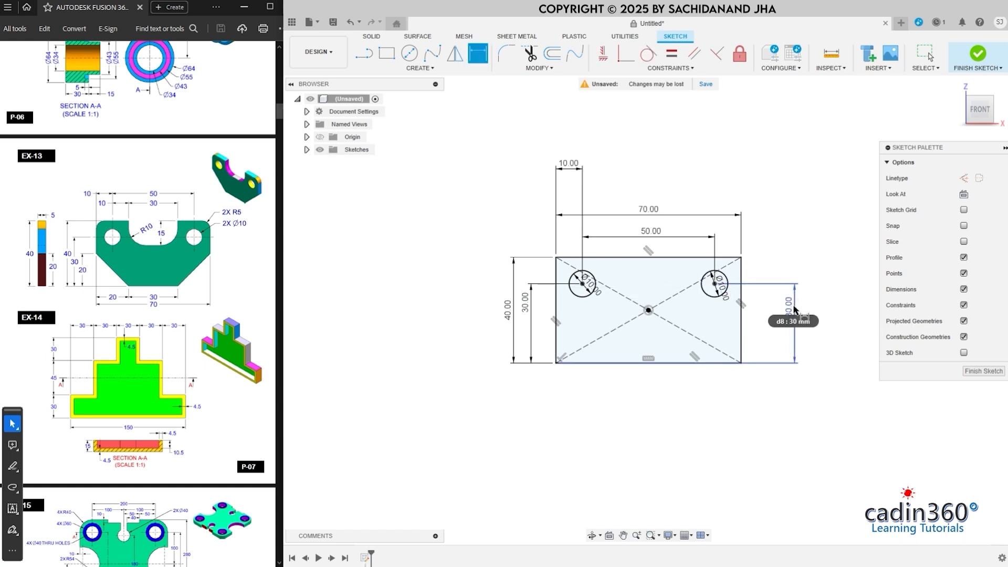
Step: Draw a 30 mm wide, 15 mm deep rectangle between the circles, hanging down from the plate's top edge
key("r")
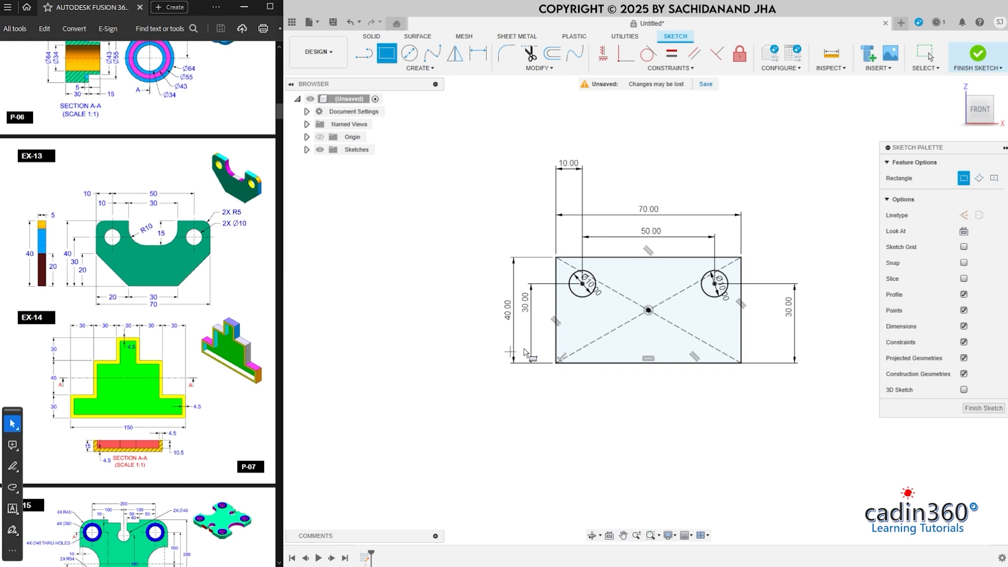
left_click(620, 264)
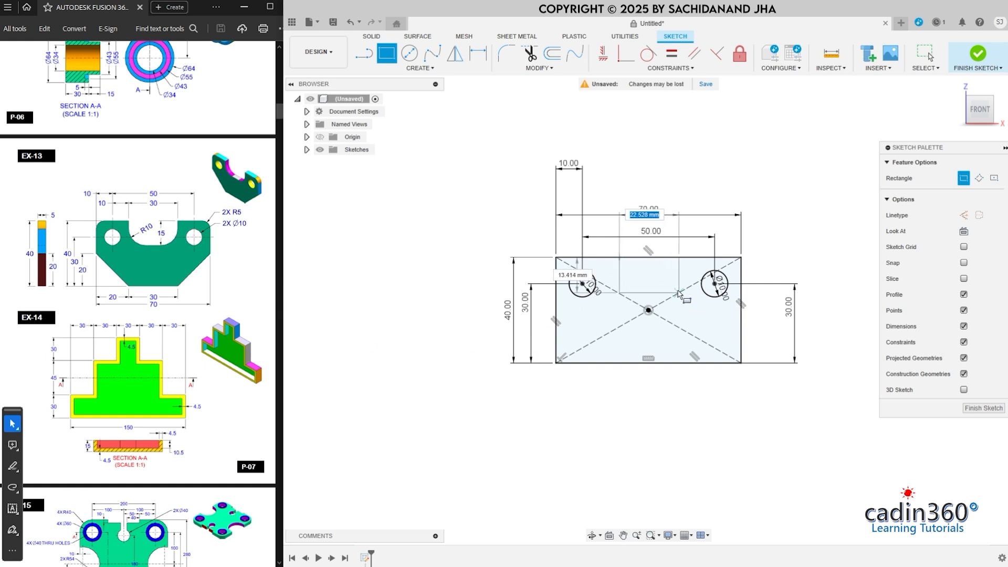
type("30")
key("Tab")
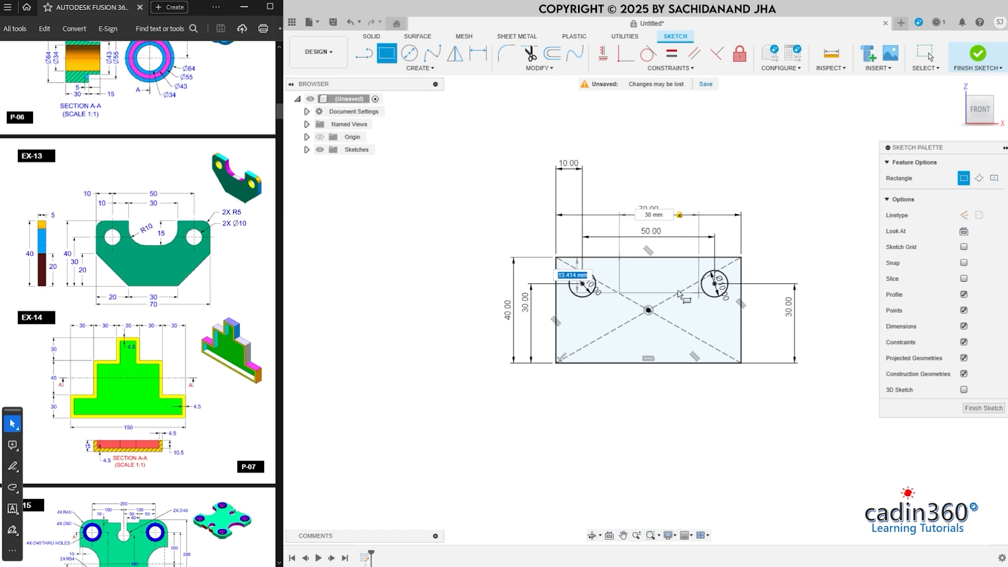
type("15")
key("Return")
key("Escape")
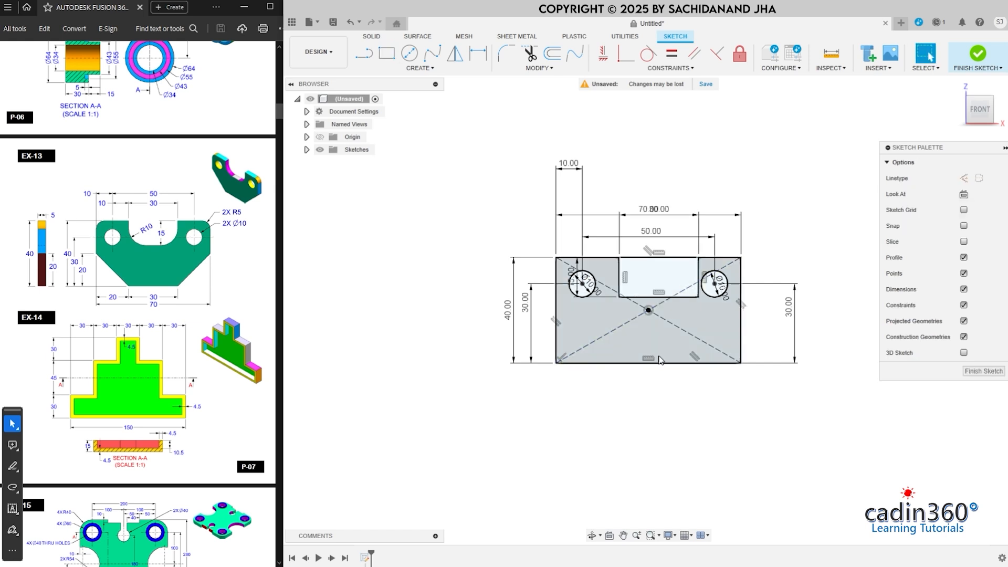
Step: Spread the overlapping 70, 50 and 30 mm width dimensions apart above the sketch
left_click_drag(662, 235, 665, 164)
mouse_move(665, 214)
left_mouse_down()
mouse_move(668, 143)
mouse_move(646, 228)
mouse_move(643, 133)
left_mouse_up()
left_click_drag(644, 229, 644, 201)
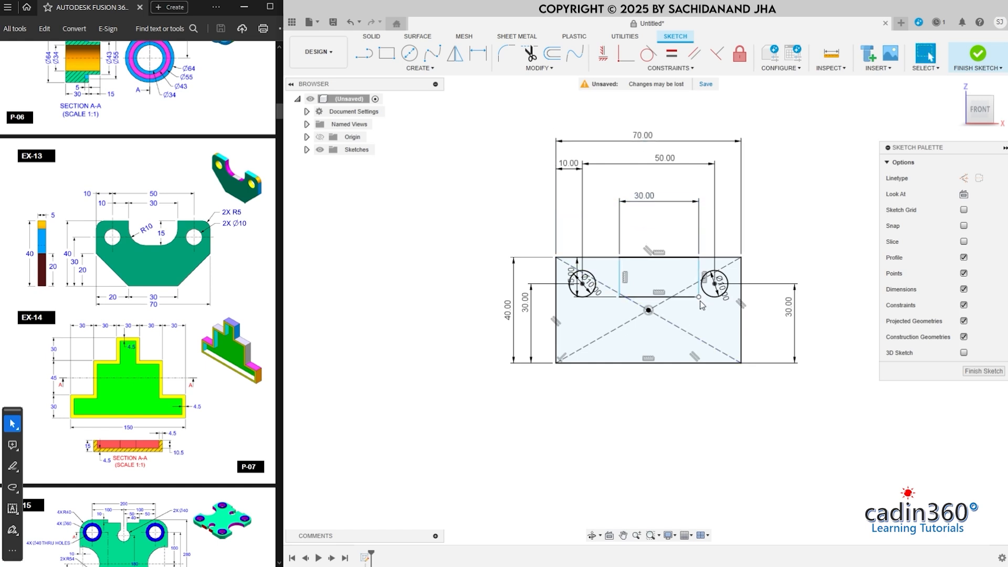
scroll(698, 301, "up", 4)
key("d")
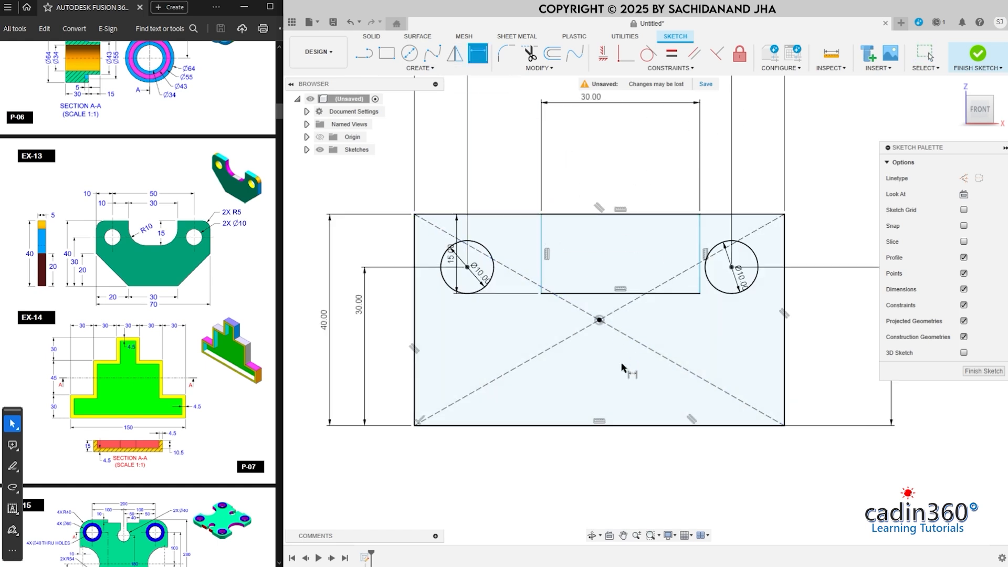
left_click(645, 215)
left_click(642, 293)
left_click(564, 165)
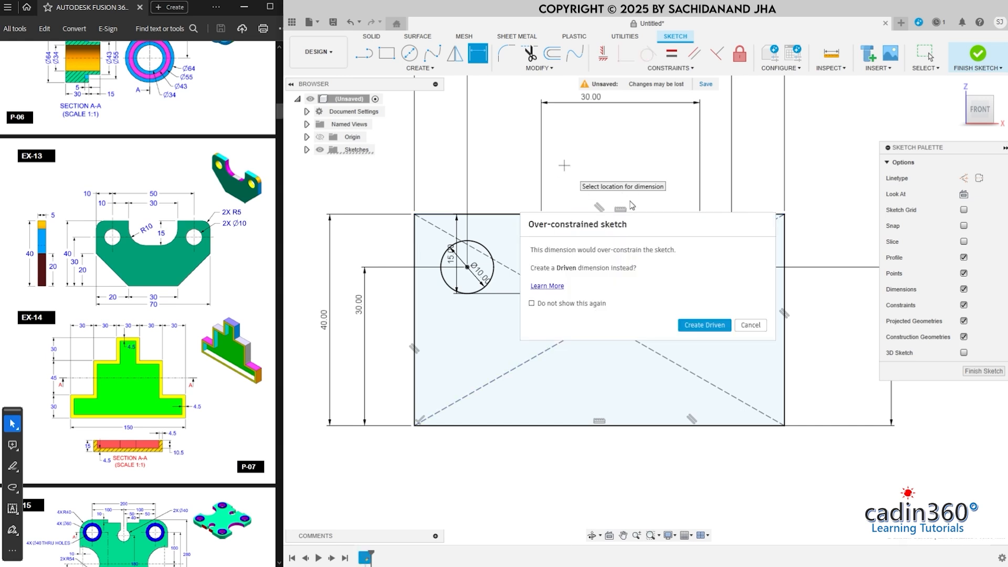
key("Escape")
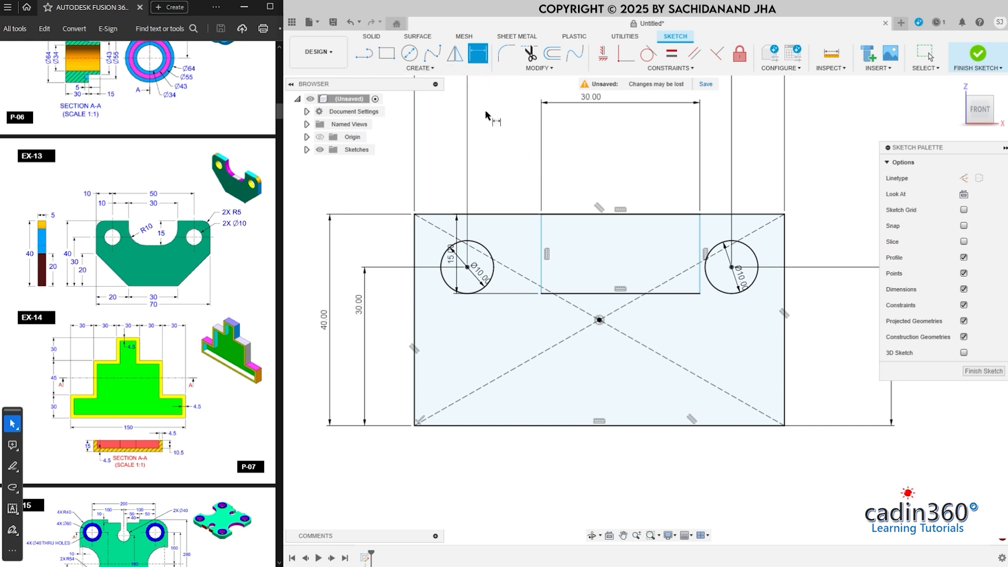
Step: Dimension the notch's left side 20 mm from the plate's left edge and trim the line across the notch opening
left_click(415, 282)
left_click(542, 252)
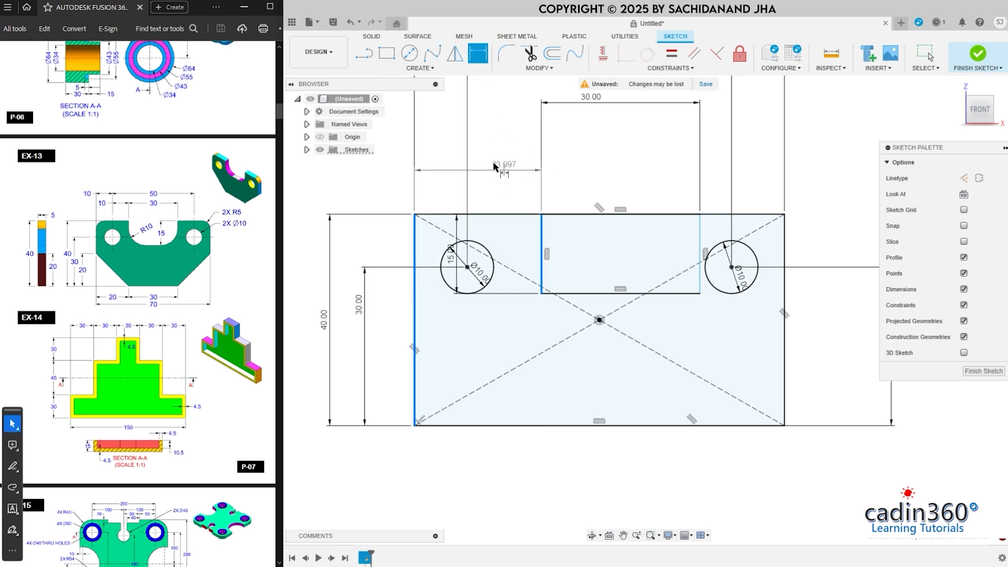
left_click(493, 162)
type("20")
key("Return")
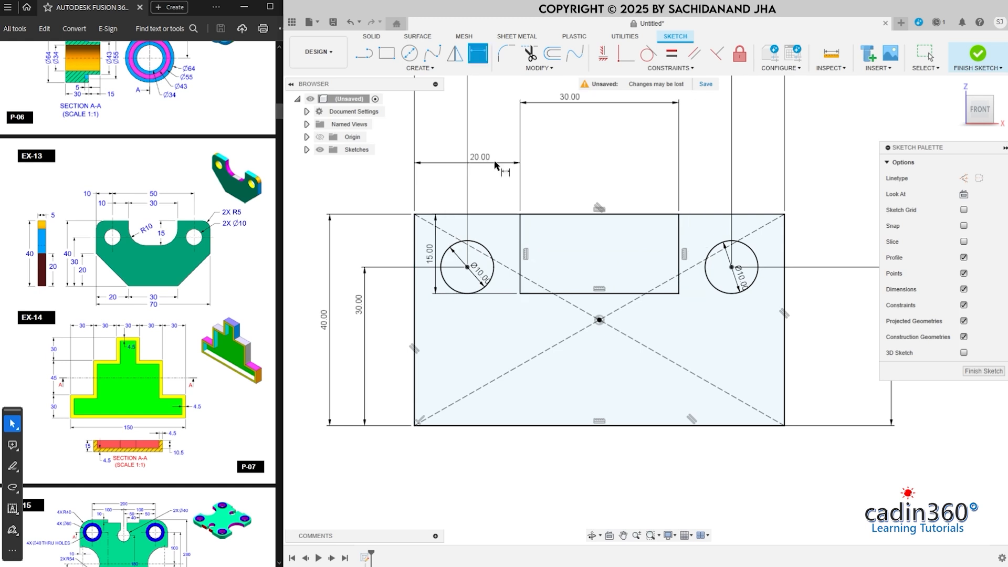
left_click(529, 53)
left_click(572, 219)
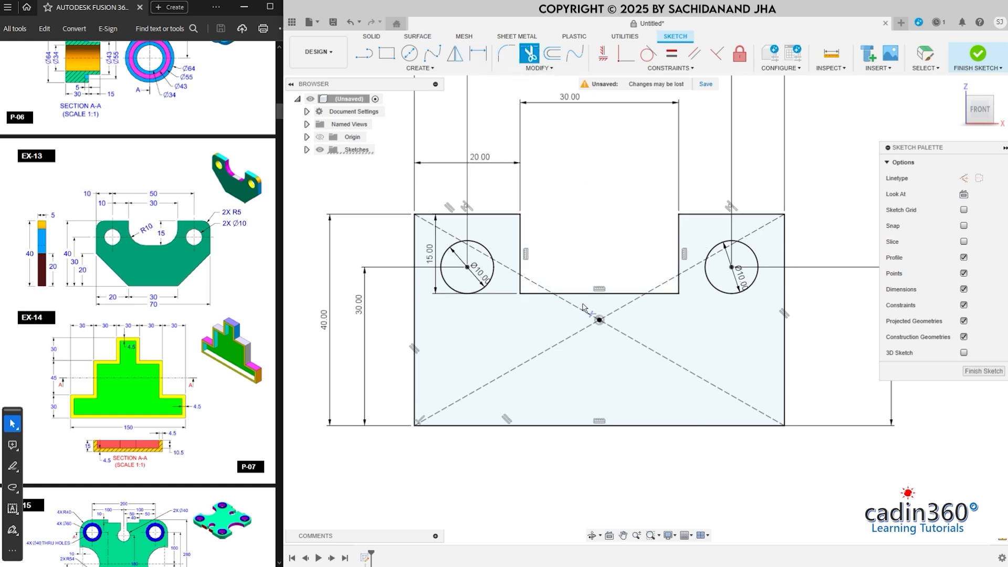
Step: Fillet the two lower corners of the notch with a 10 mm radius
left_click(507, 53)
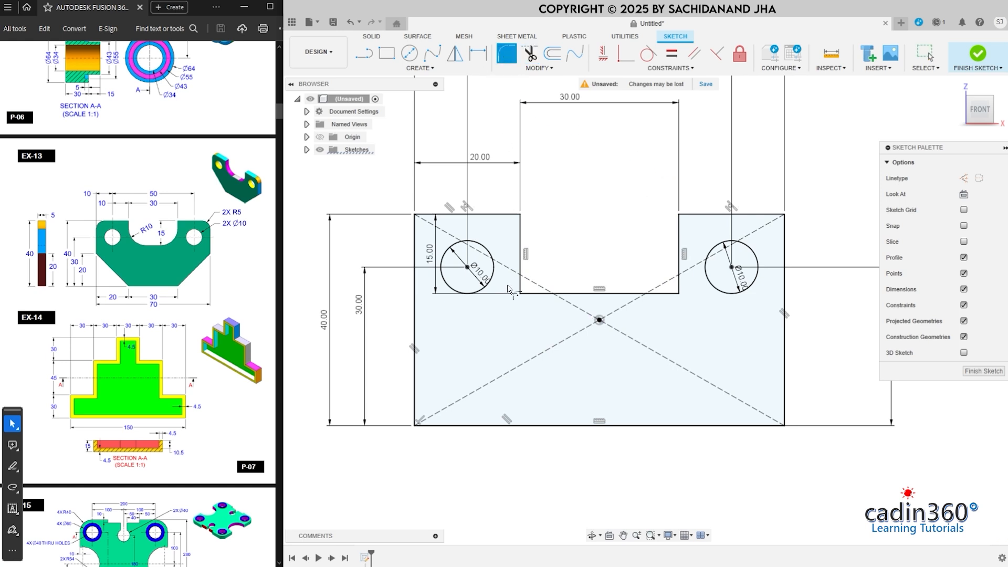
left_click(520, 295)
left_click(678, 293)
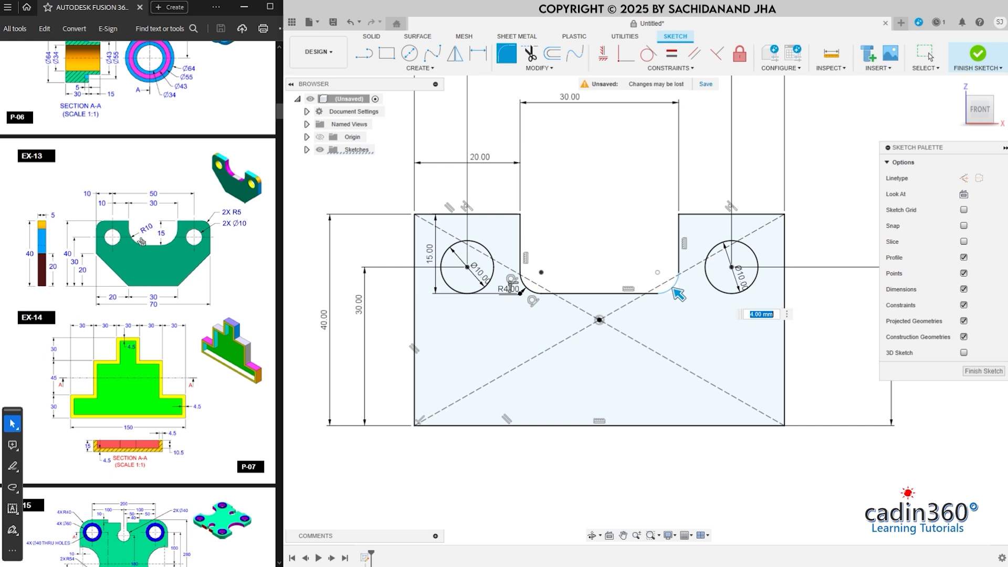
double_click(759, 315)
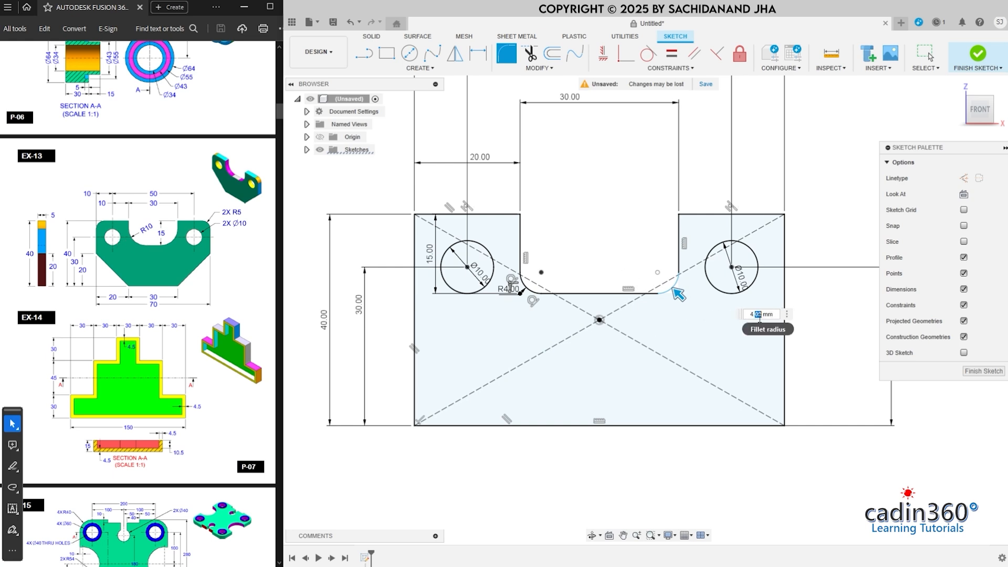
type("10")
key("Return")
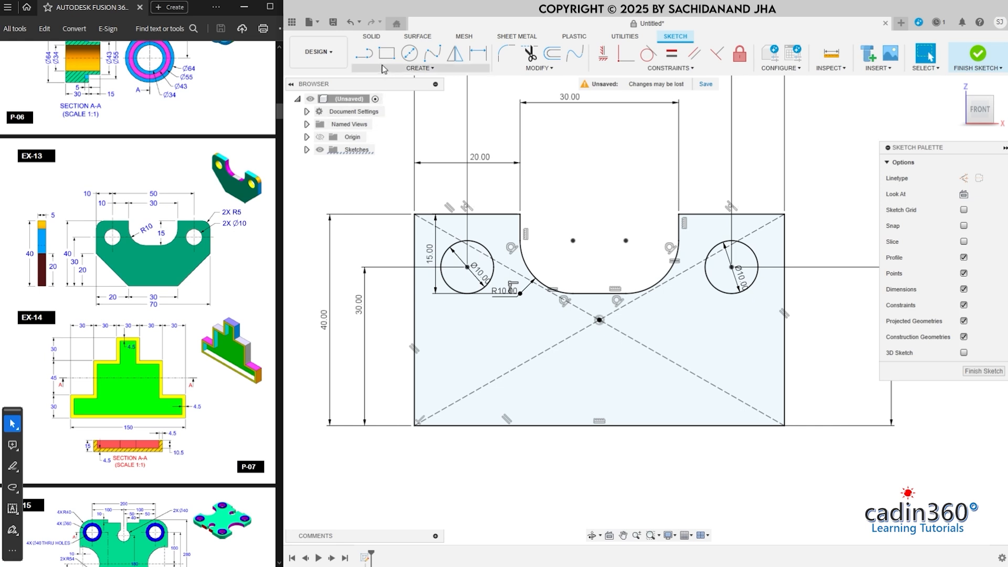
Step: Fillet the plate's two upper outer corners with a 5 mm radius and move the radius label clear of the outline
left_click(507, 53)
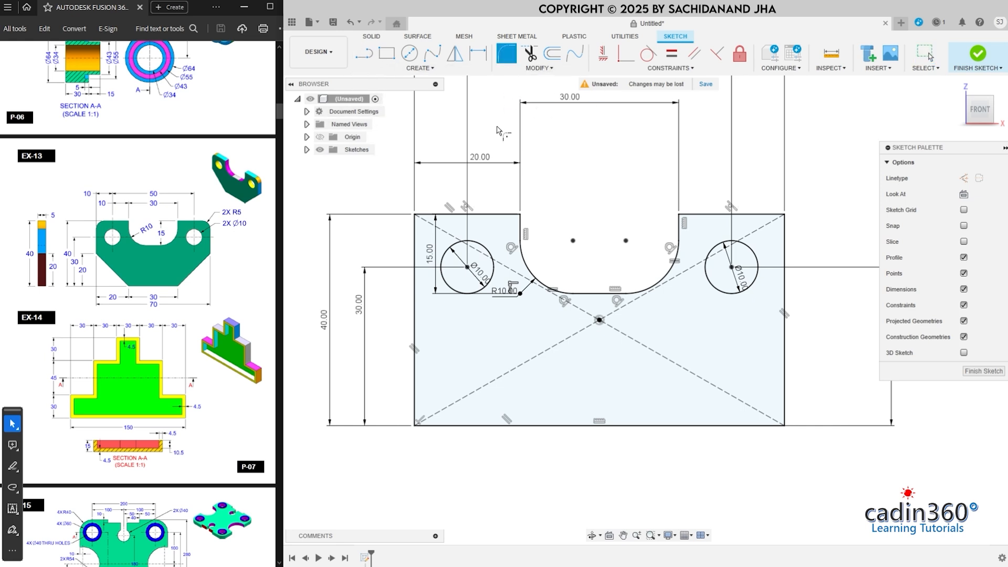
left_click(417, 220)
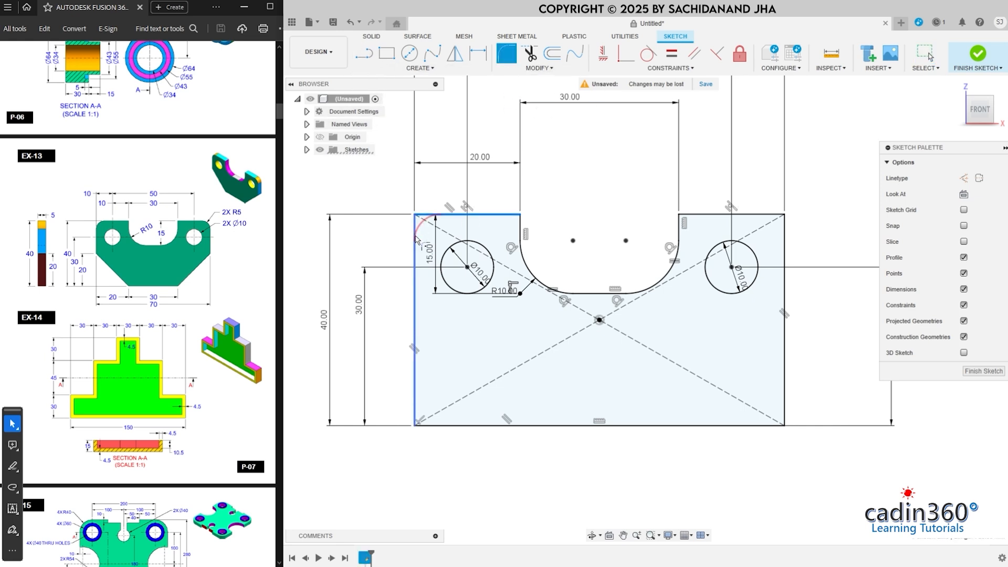
left_click(417, 235)
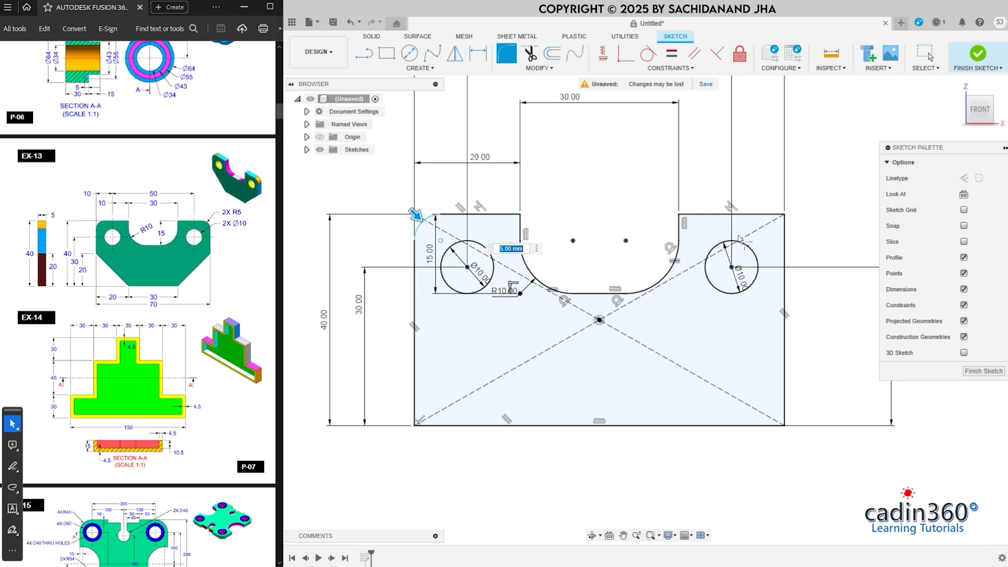
key("Return")
left_click(781, 216)
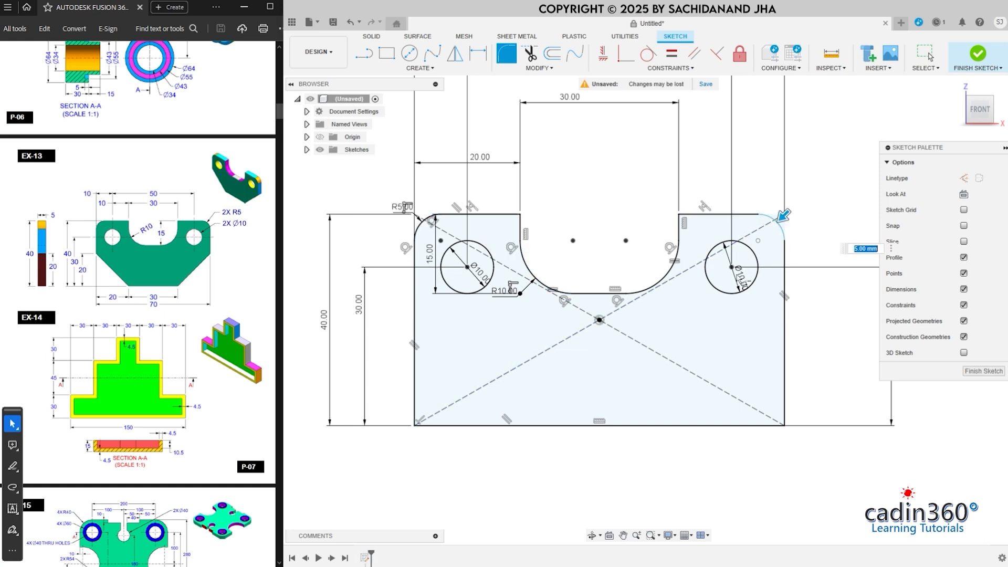
key("Return")
left_click_drag(397, 208, 384, 177)
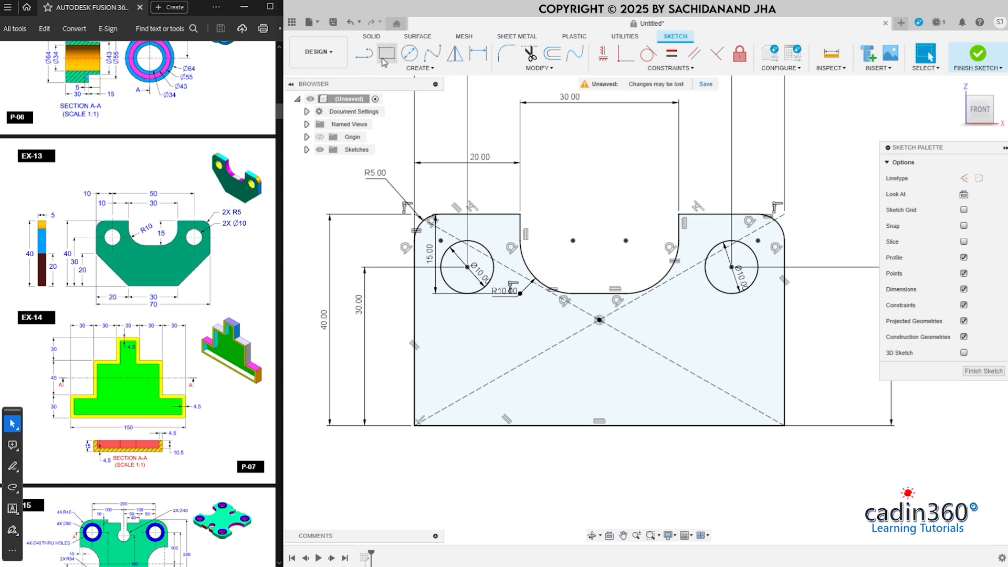
Step: Draw a diagonal line across each lower corner of the plate, from the side edge to the bottom edge
left_click(364, 53)
left_click(414, 333)
left_click(495, 425)
key("Escape")
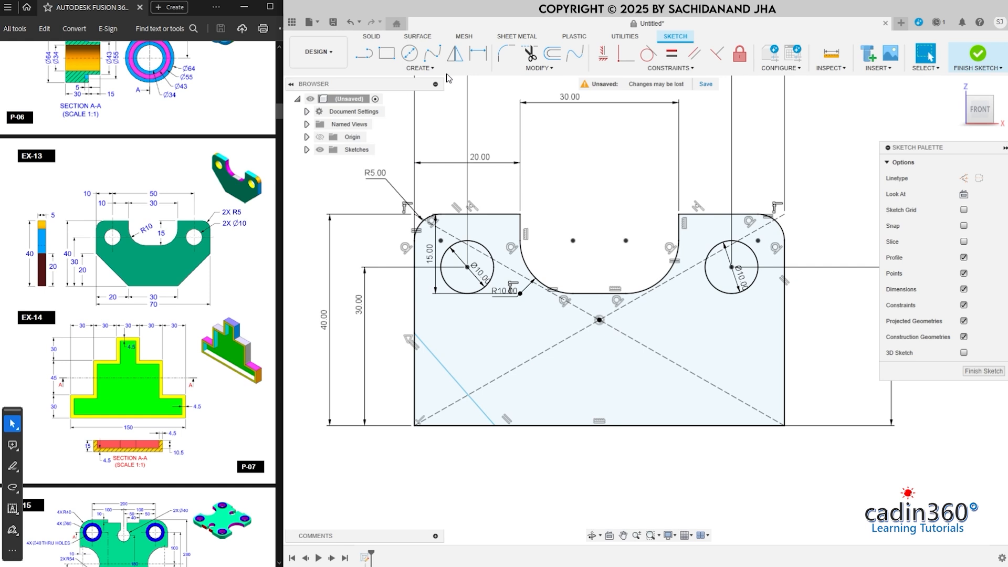
left_click(371, 37)
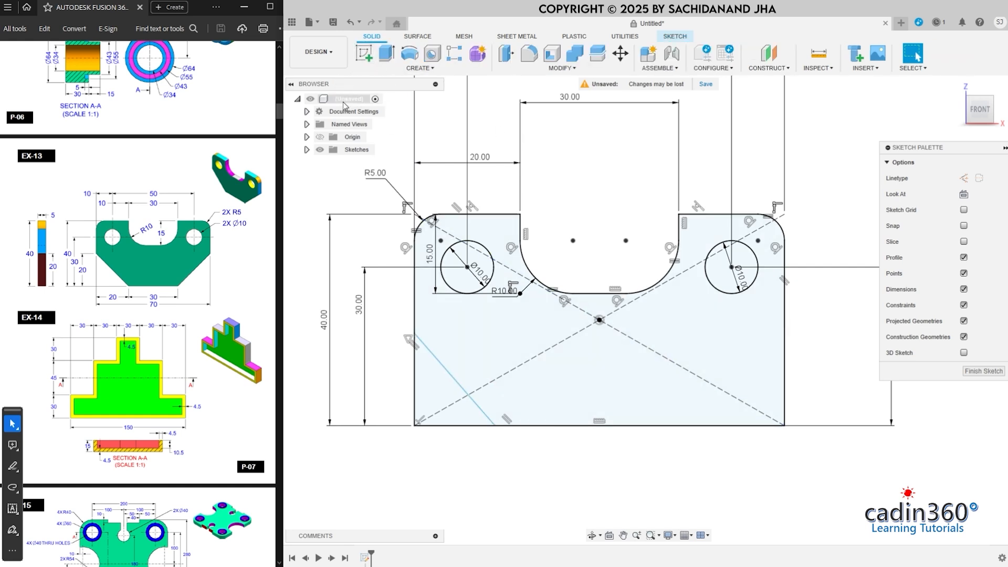
double_click(369, 559)
key("l")
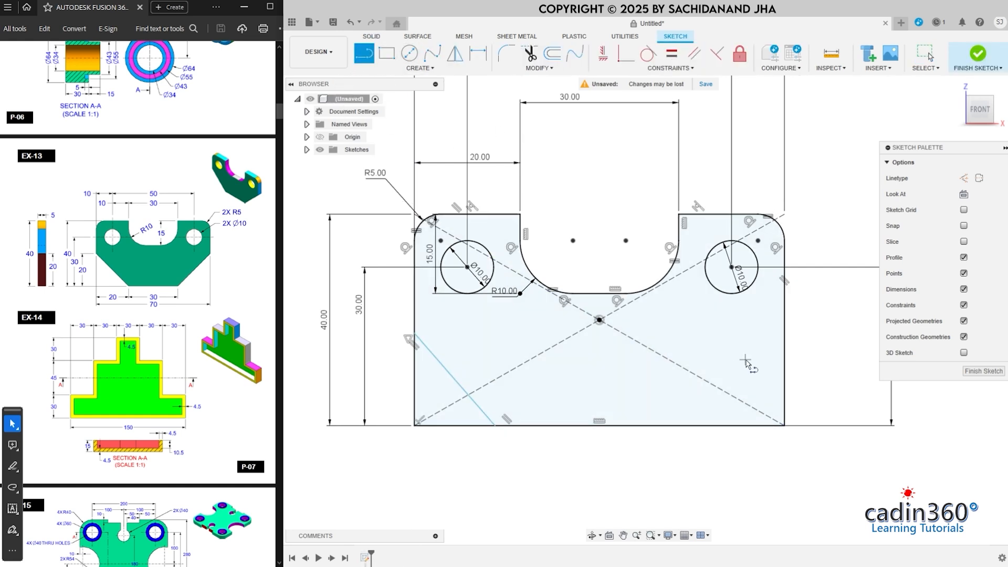
left_click(785, 339)
left_click(690, 425)
key("Escape")
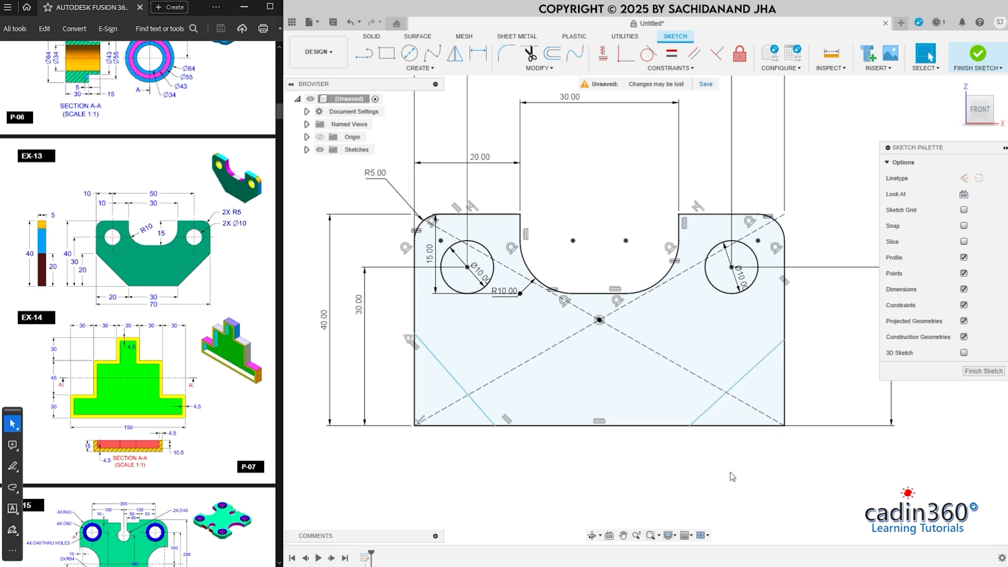
scroll(370, 377, "down", 1)
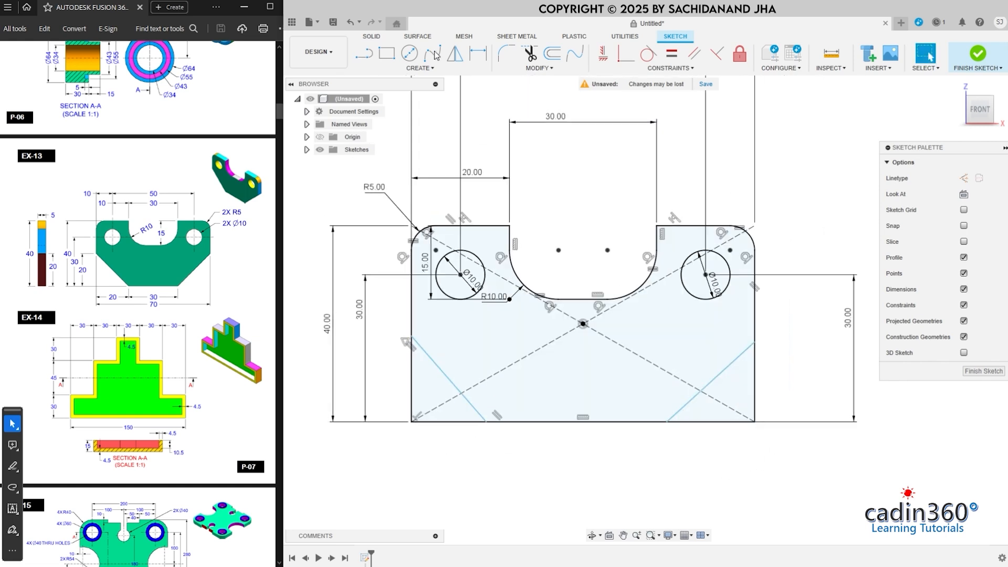
Step: Dimension the lower end of the left diagonal line 20 mm from the plate's left edge
left_click(478, 53)
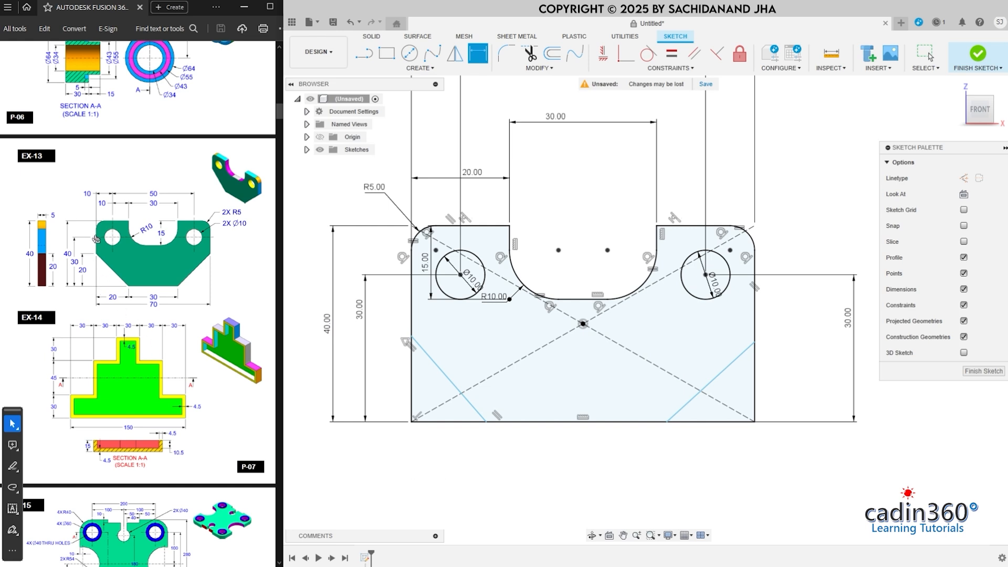
left_click(412, 310)
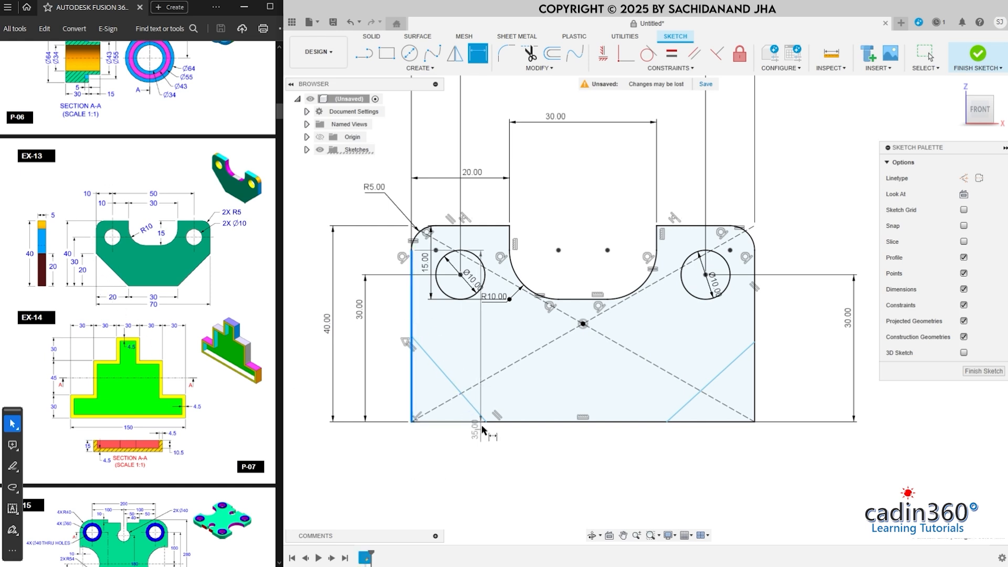
left_click(486, 421)
left_click(452, 458)
type("20")
key("Return")
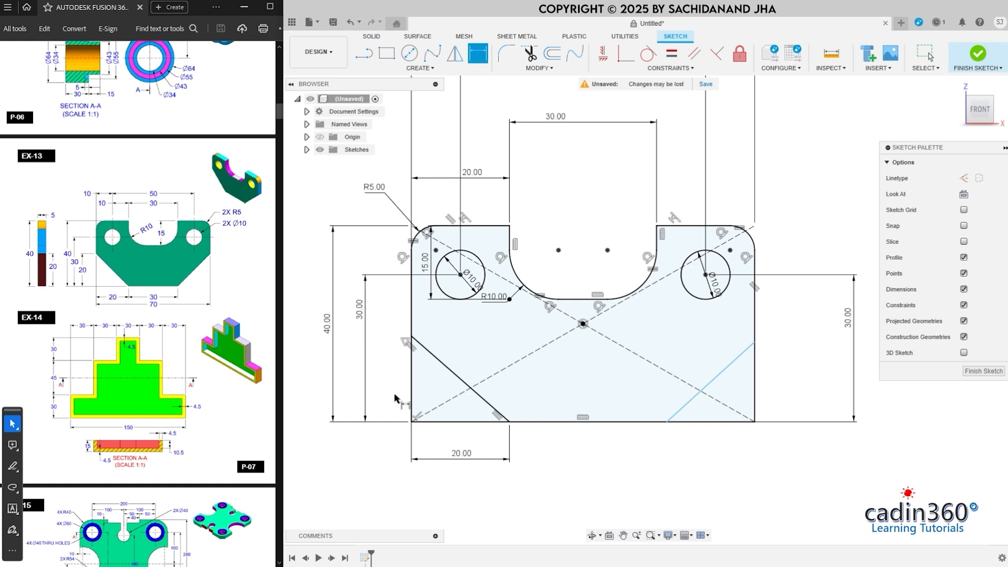
Step: Dimension the left diagonal's upper end 20 mm above the bottom edge and constrain that endpoint onto the plate's left edge
left_click(485, 421)
left_click(412, 336)
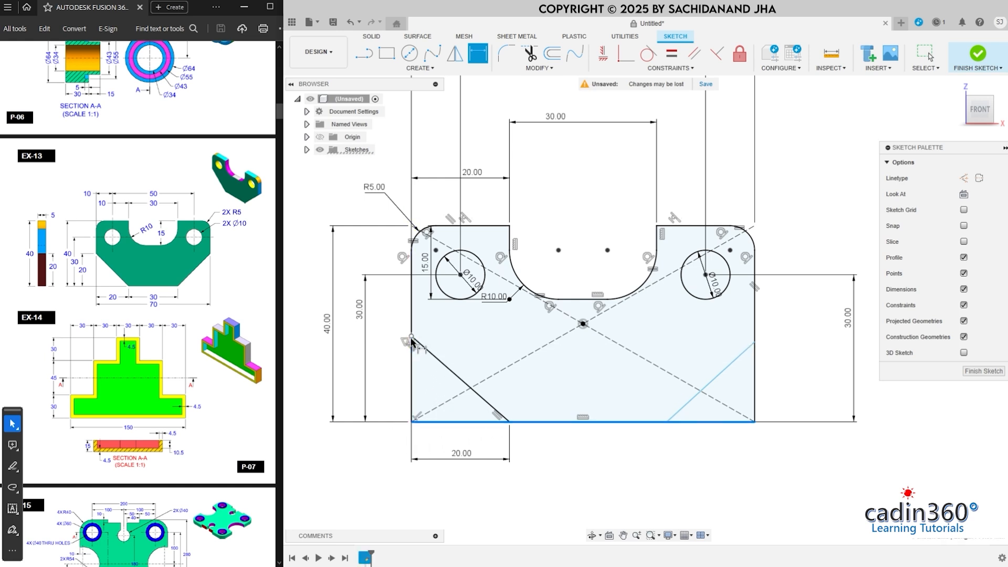
left_click(393, 381)
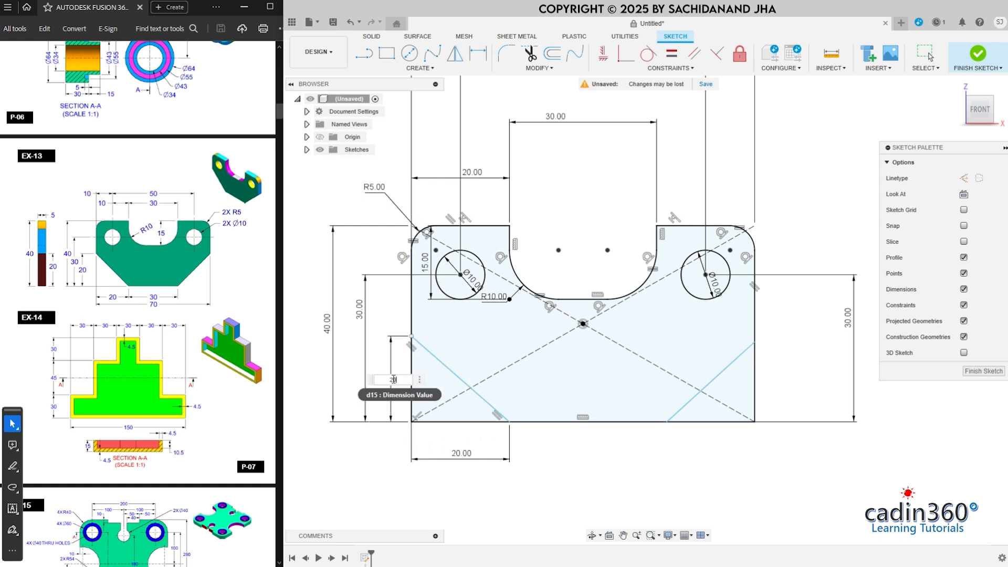
type("20")
key("Return")
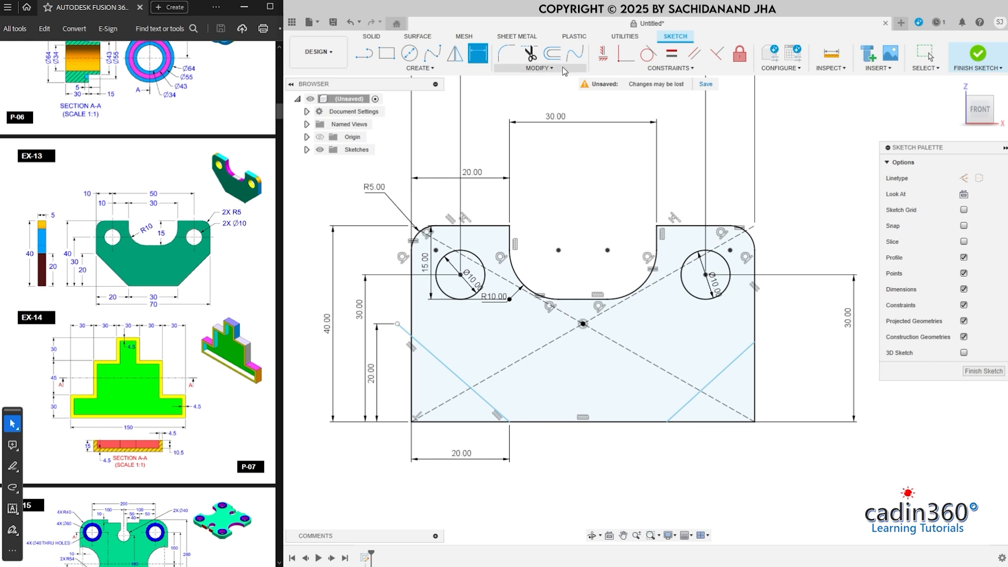
left_click(625, 54)
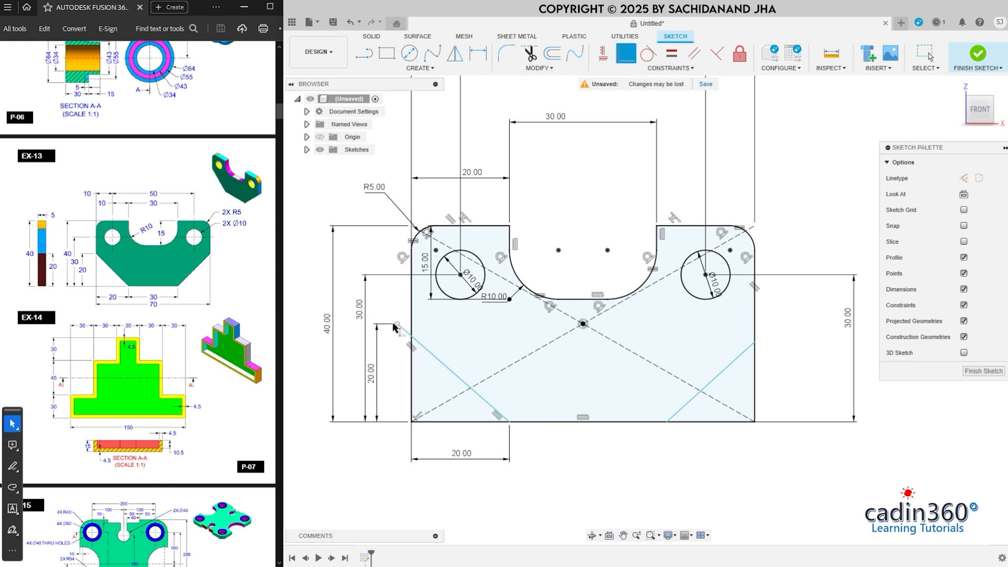
left_click(397, 327)
left_click(411, 335)
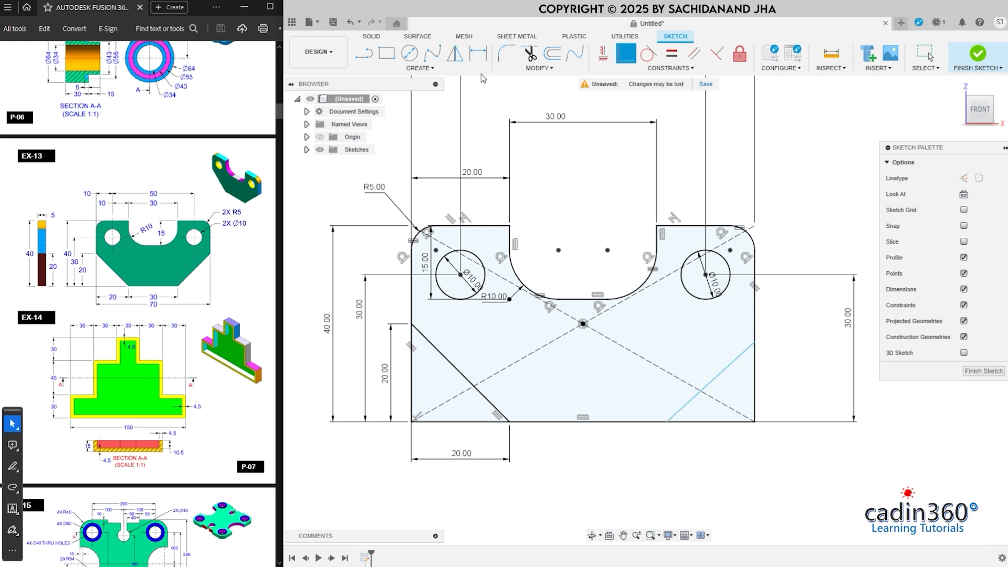
Step: Dimension the spacing between the lower ends of the two diagonal lines to 30 mm
left_click(478, 53)
left_click(666, 423)
left_click(586, 437)
type("30")
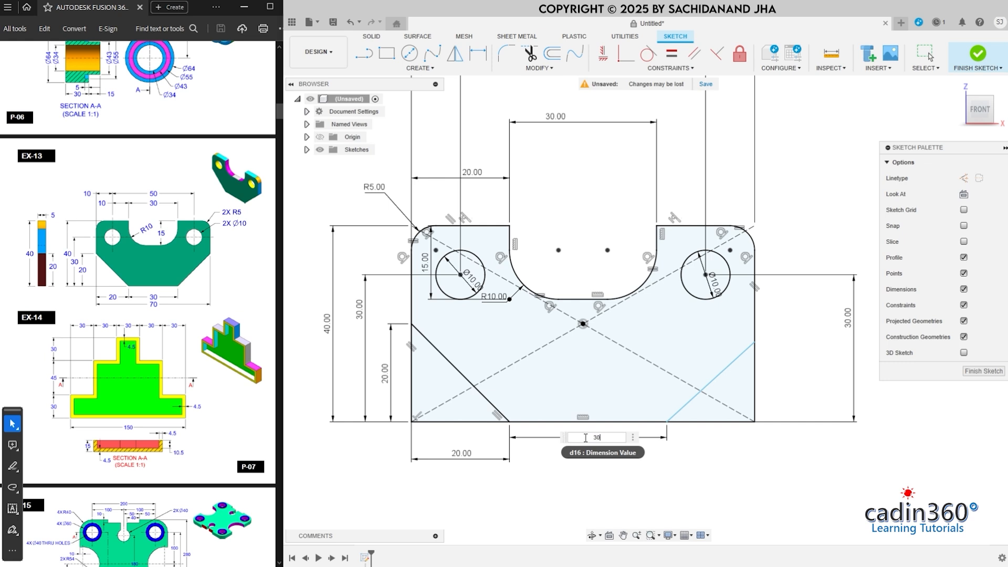
key("Return")
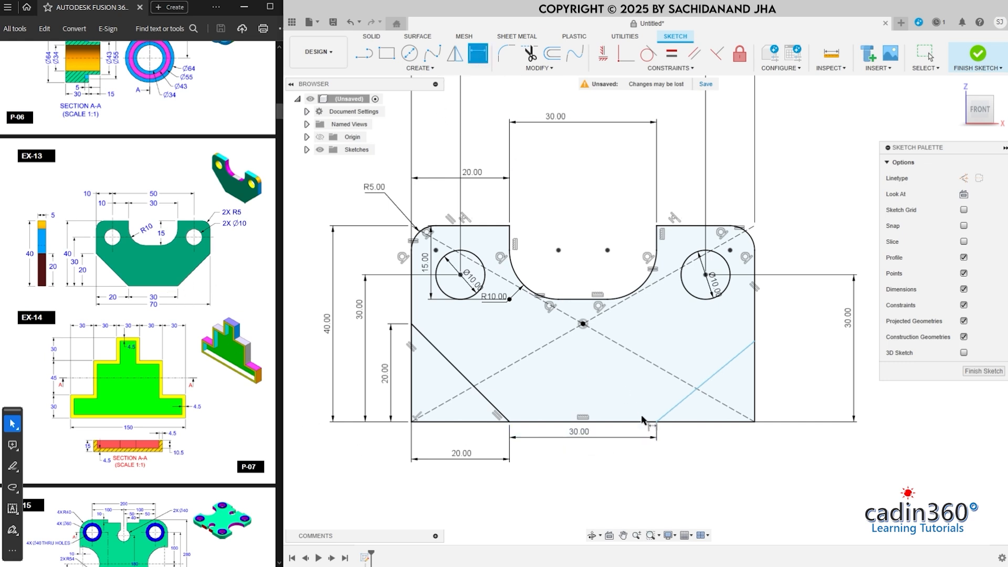
Step: Dimension the upper end of the right diagonal line 20 mm above the plate's bottom edge
left_click(754, 346)
left_click(798, 363)
type("20")
key("Return")
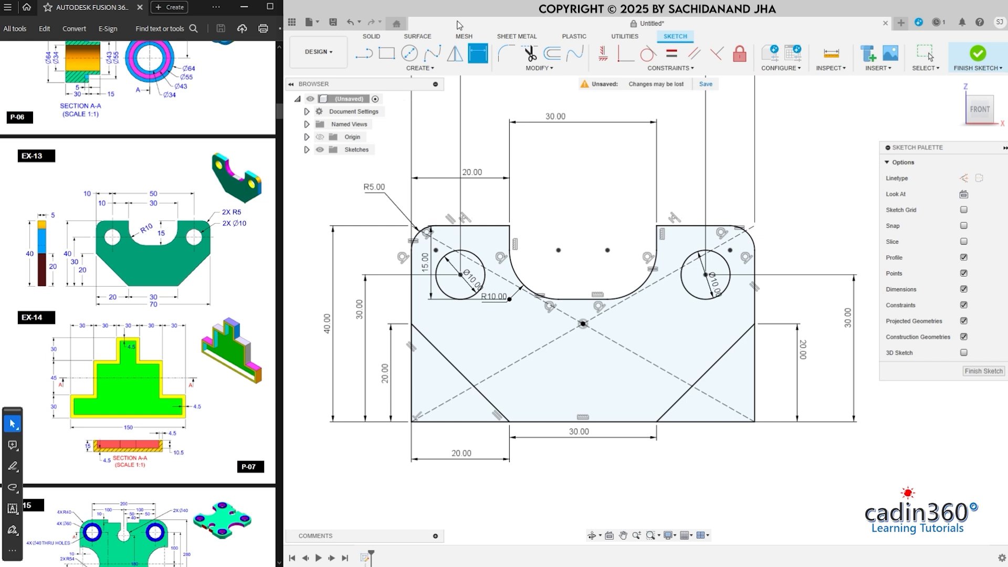
Step: Trim the side and bottom edge segments outside both diagonal lines at the plate's lower corners
left_click(529, 53)
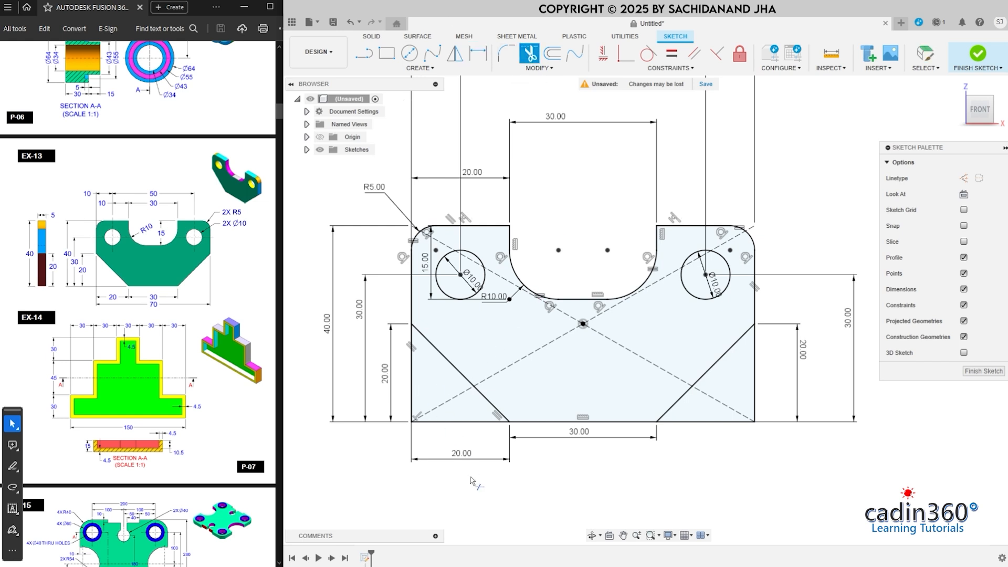
left_click(412, 397)
left_click(447, 422)
left_click(711, 420)
left_click(756, 376)
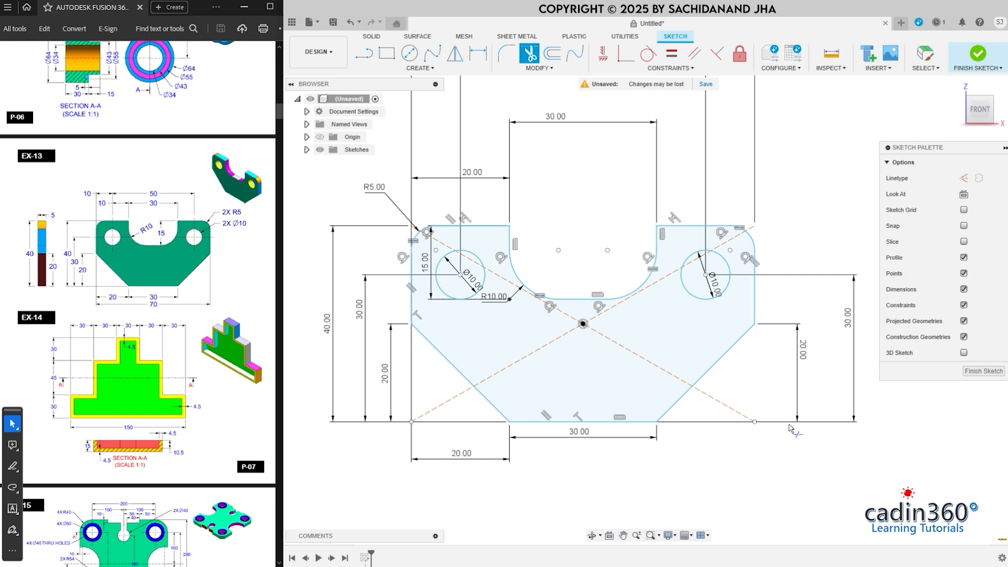
left_click(478, 53)
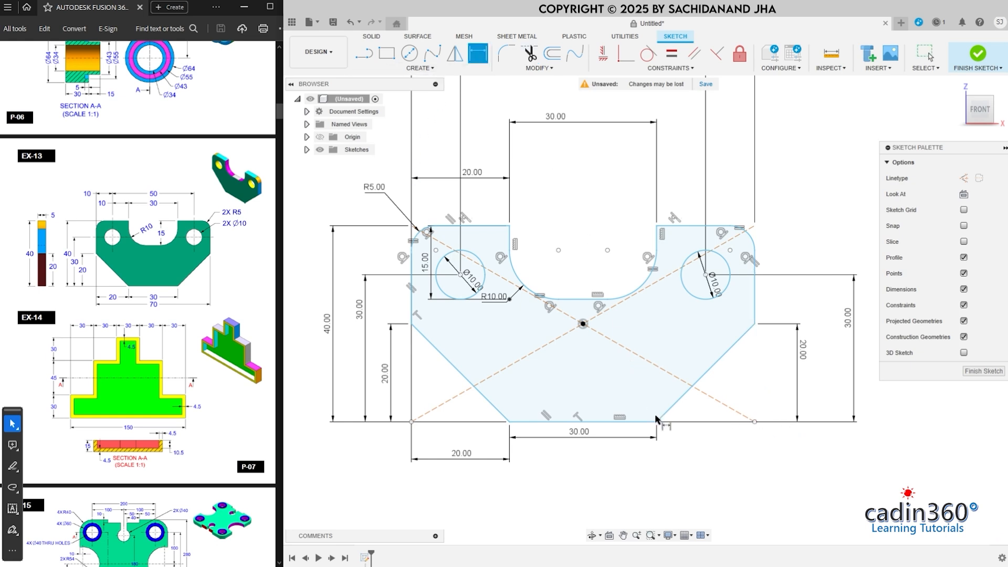
left_click(755, 324)
key("Escape")
Step: Finish the sketch and extrude the plate profile, leaving out the two holes, 5 mm as a new body
left_click(977, 55)
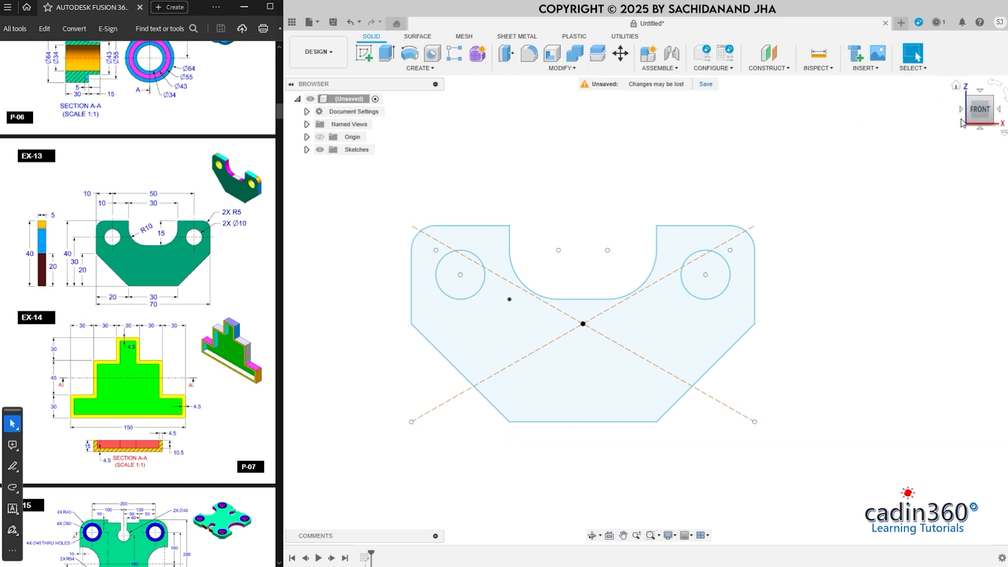
left_click(956, 86)
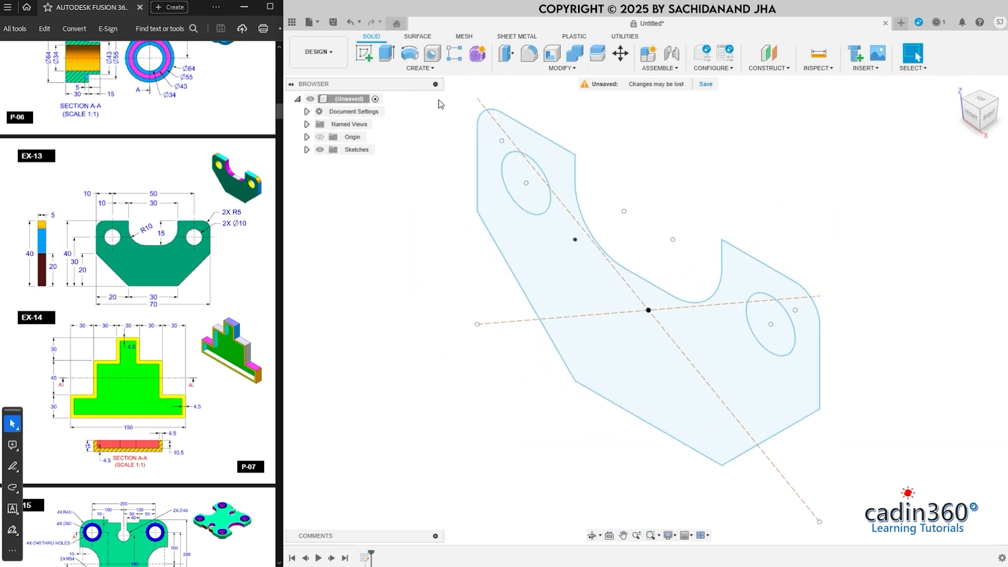
left_click(387, 53)
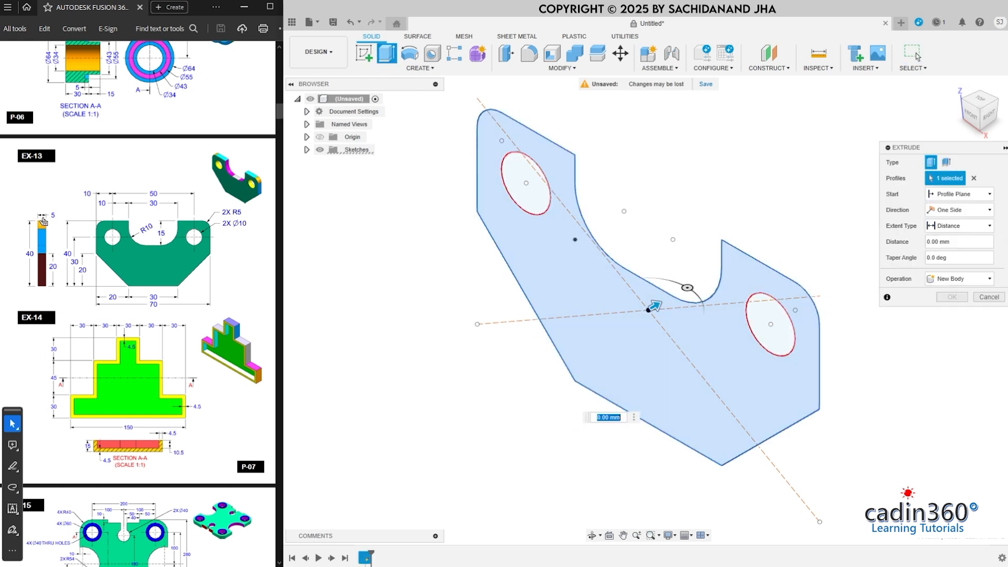
left_click(964, 241)
type("5")
left_click(952, 297)
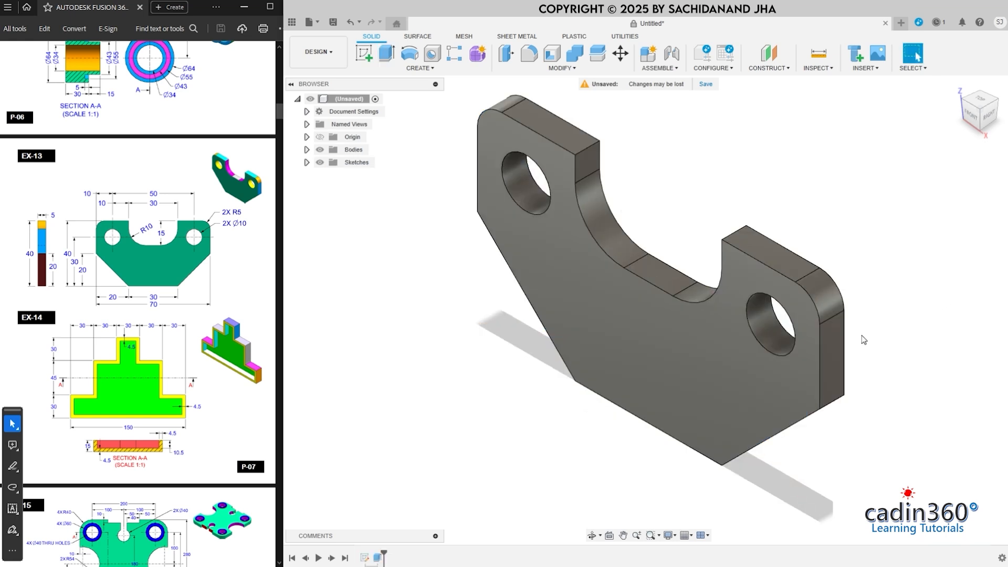
Step: Hide the design's sketches so that only the plate body is displayed
left_click(320, 163)
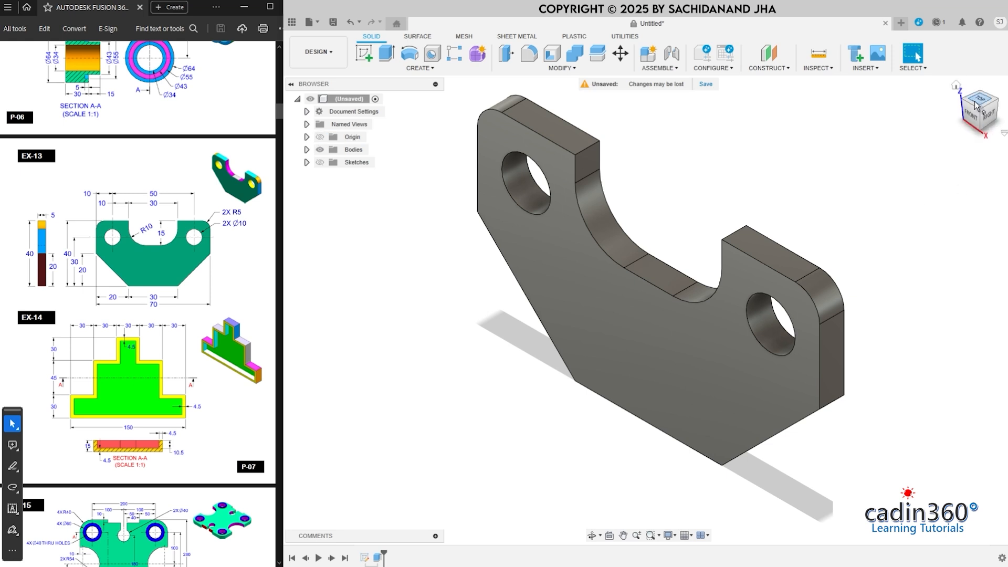
mouse_move(983, 113)
left_mouse_down()
mouse_move(993, 76)
mouse_move(978, 58)
mouse_move(980, 99)
mouse_move(988, 78)
mouse_move(1003, 84)
mouse_move(974, 103)
mouse_move(980, 72)
left_mouse_up()
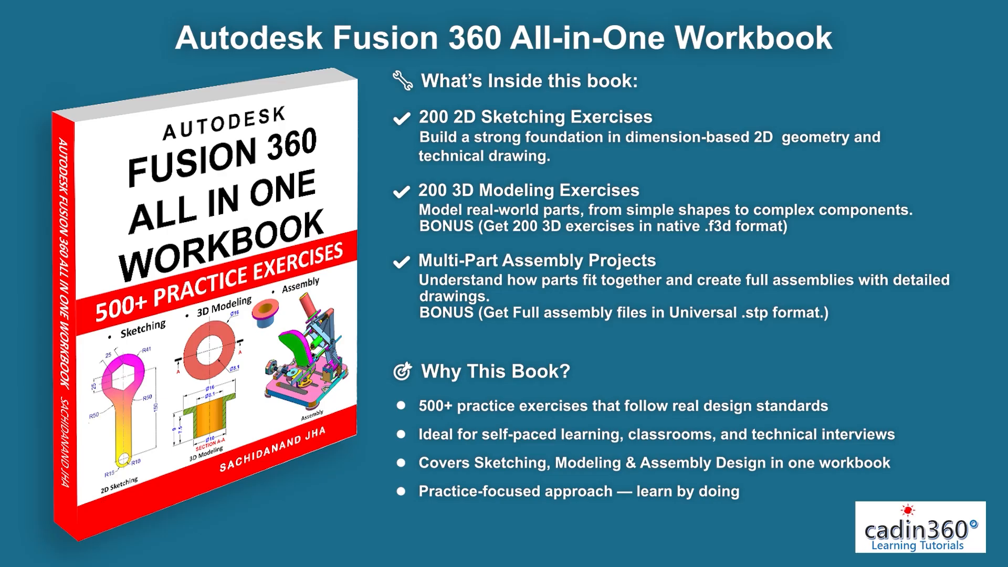